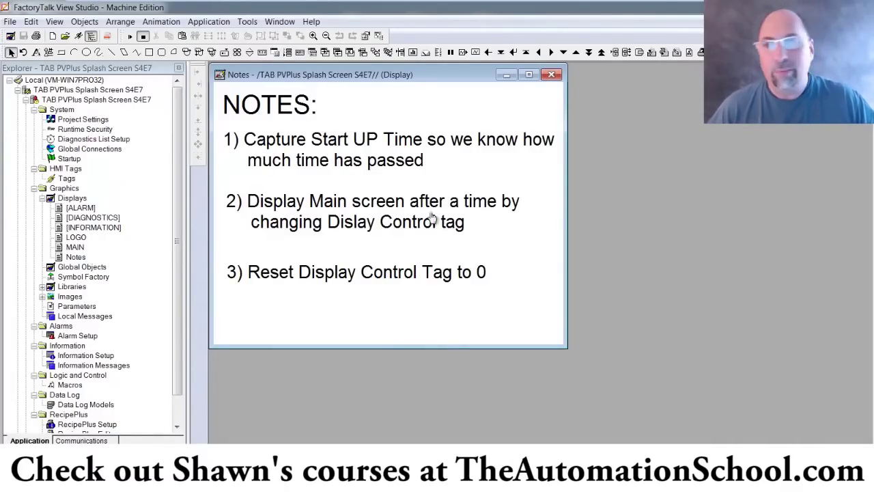
- Create a new tag folder named Memory in the HMI tag editor
{"action": "double_click", "coordinate": [66, 178]}
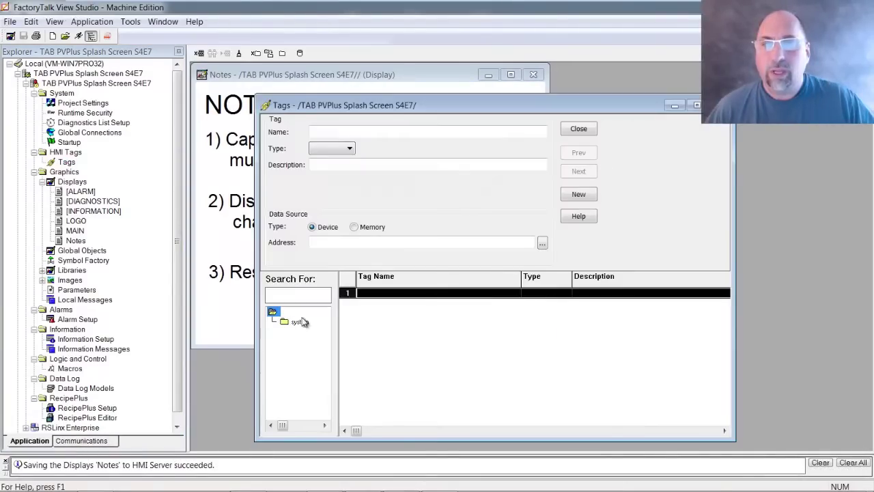
{"action": "left_click", "coordinate": [283, 55]}
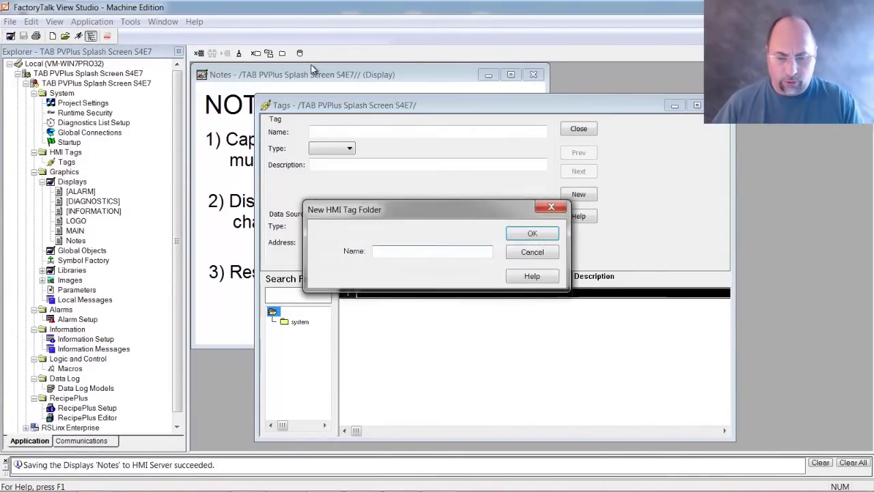
{"action": "type", "text": "Memory"}
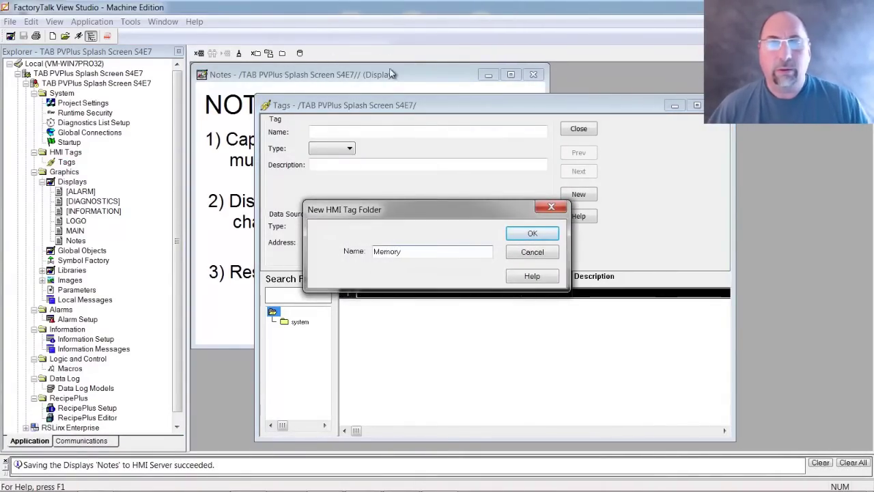
{"action": "left_click", "coordinate": [532, 234]}
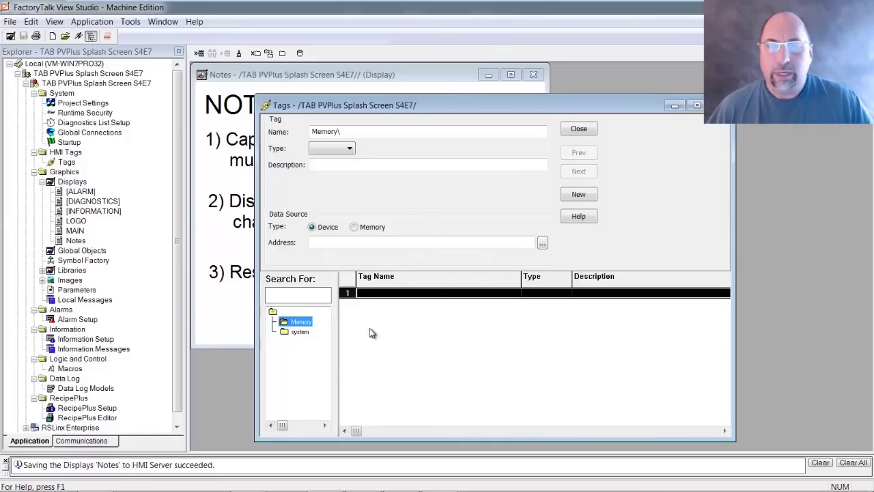
{"action": "left_click", "coordinate": [369, 131]}
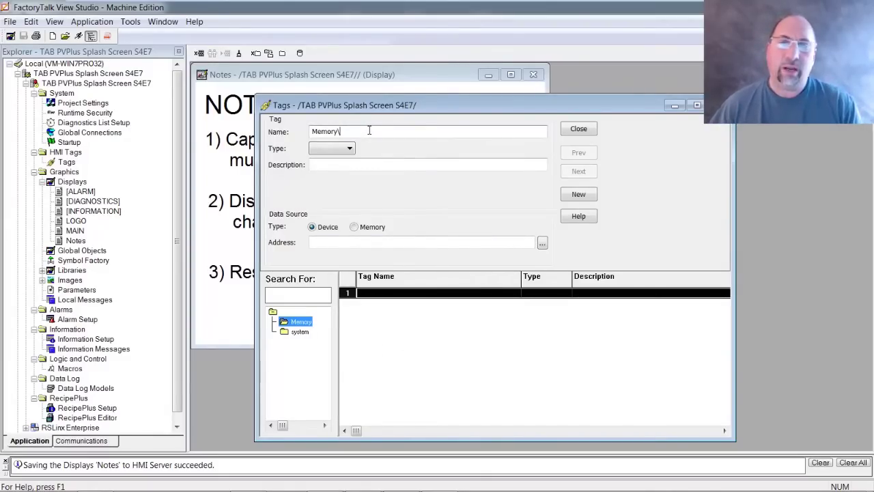
{"action": "type", "text": "Start"}
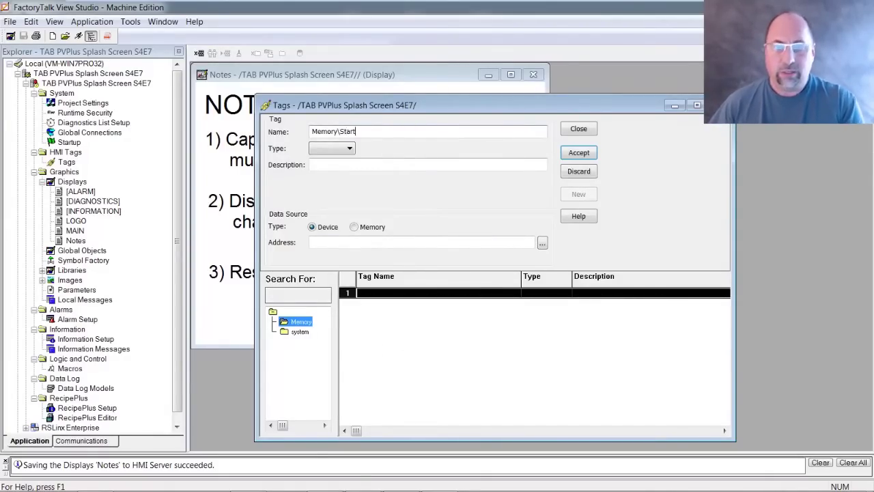
{"action": "type", "text": "UpTime"}
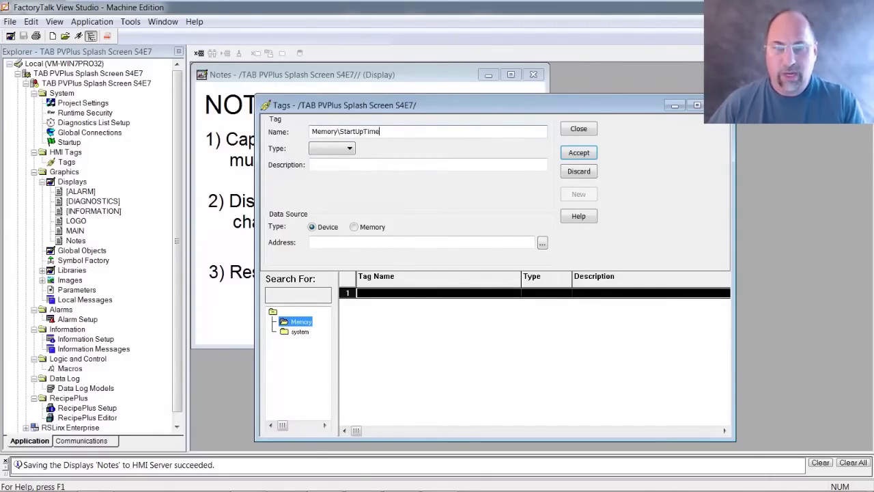
{"action": "left_click", "coordinate": [333, 148]}
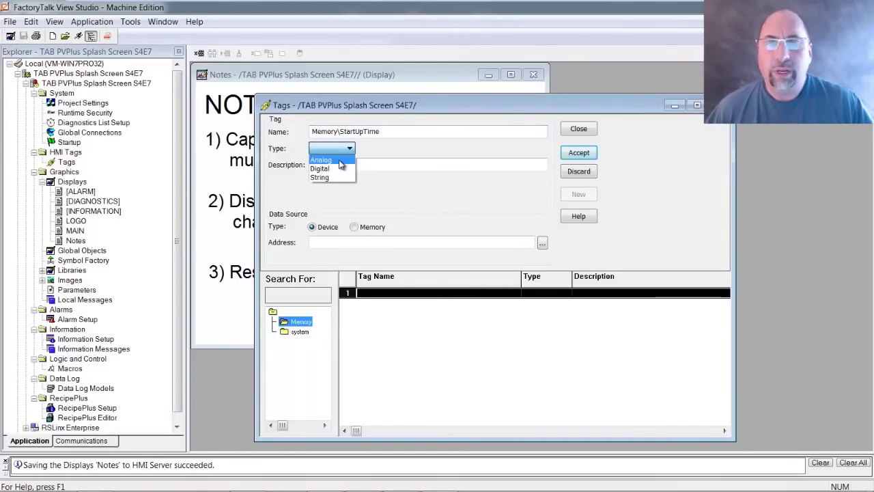
{"action": "left_click", "coordinate": [339, 161]}
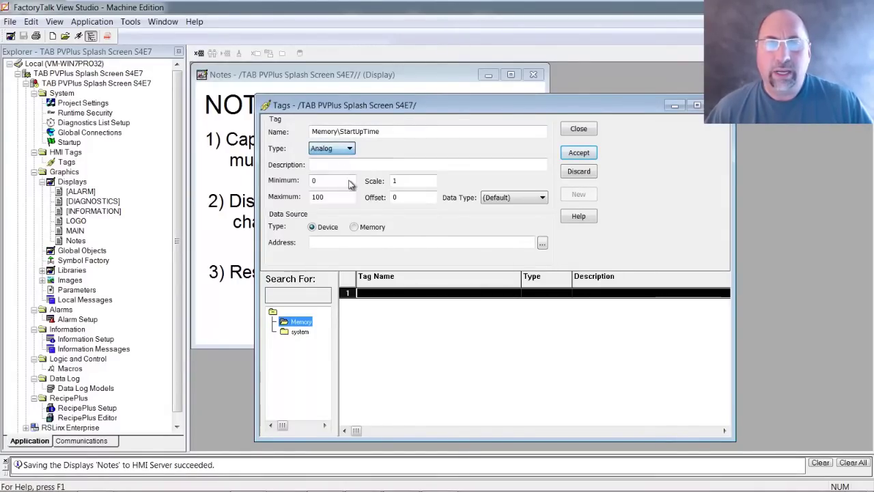
{"action": "left_click", "coordinate": [521, 198]}
{"action": "left_click", "coordinate": [523, 236]}
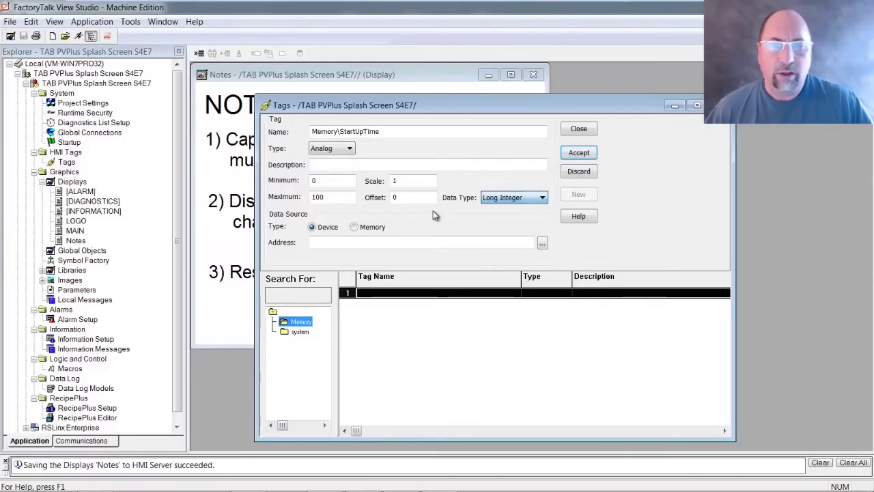
{"action": "double_click", "coordinate": [333, 196]}
{"action": "type", "text": "2"}
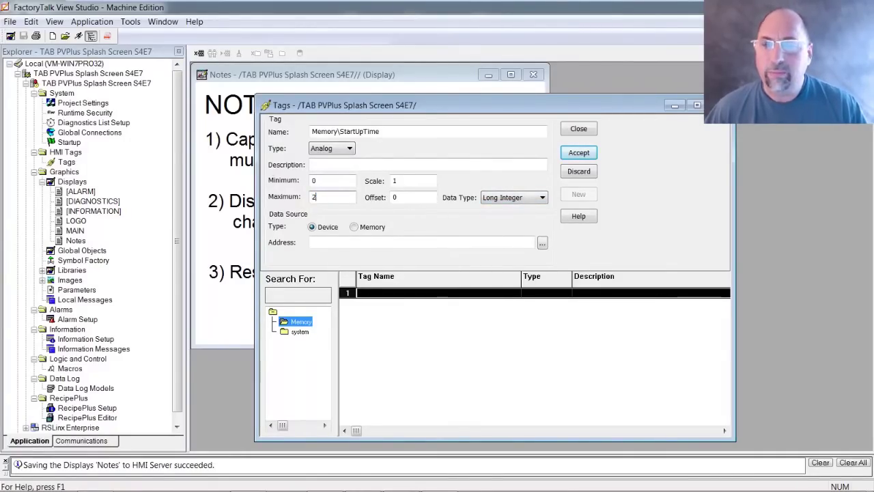
{"action": "type", "text": "000000000"}
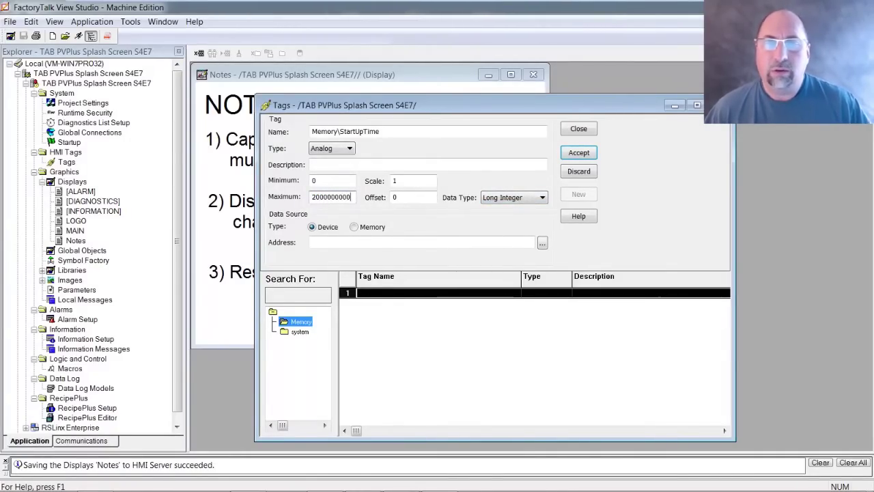
{"action": "left_click", "coordinate": [355, 227]}
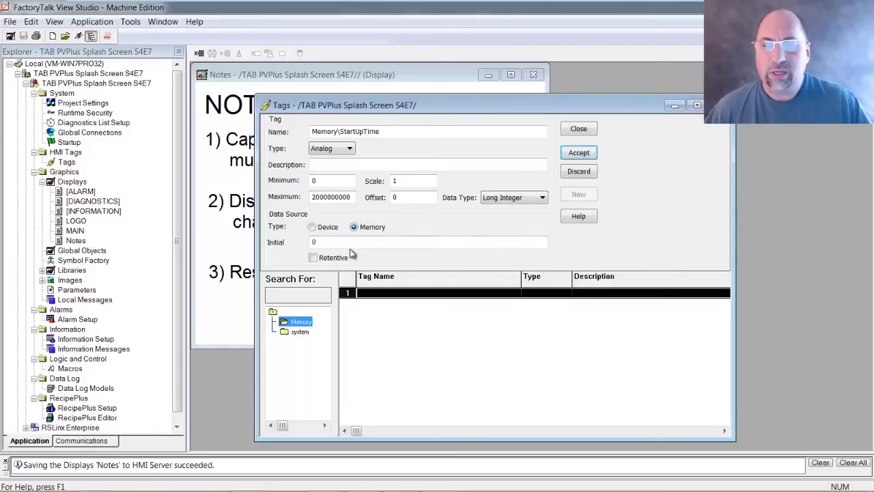
{"action": "left_click", "coordinate": [579, 153]}
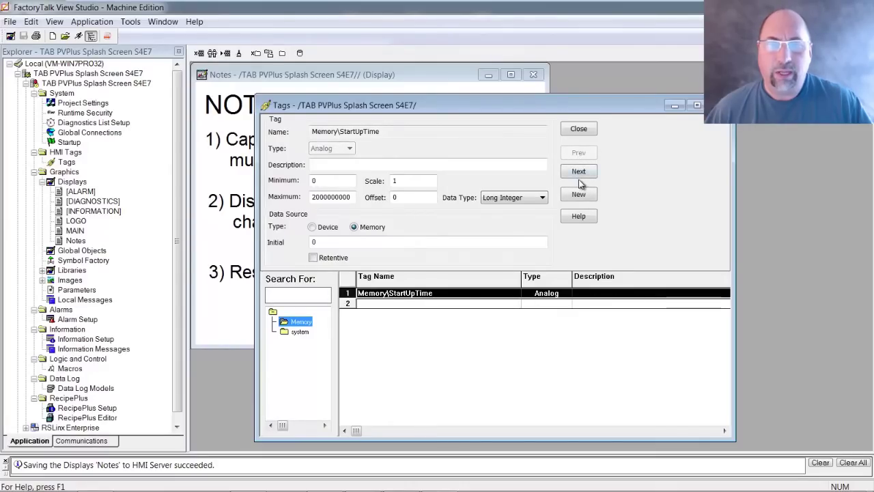
- Add analog memory tag Memory\DisplayControl and close the tag editor
{"action": "left_click", "coordinate": [578, 194]}
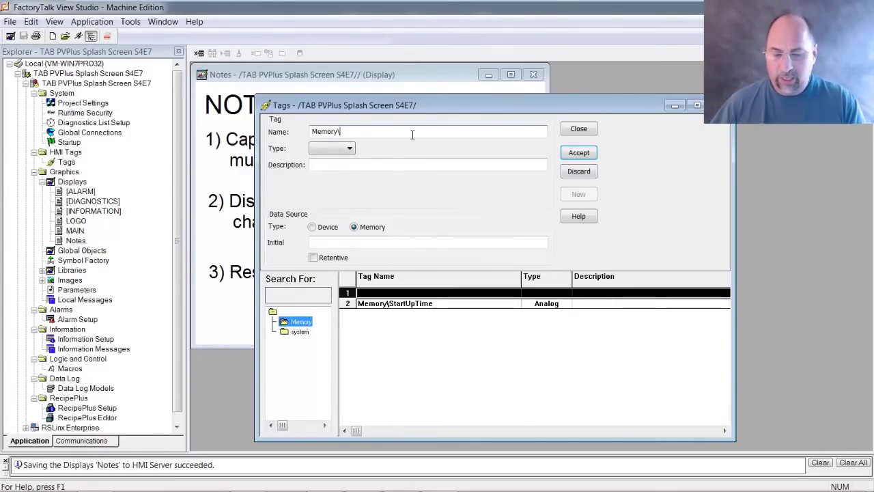
{"action": "type", "text": "Display"}
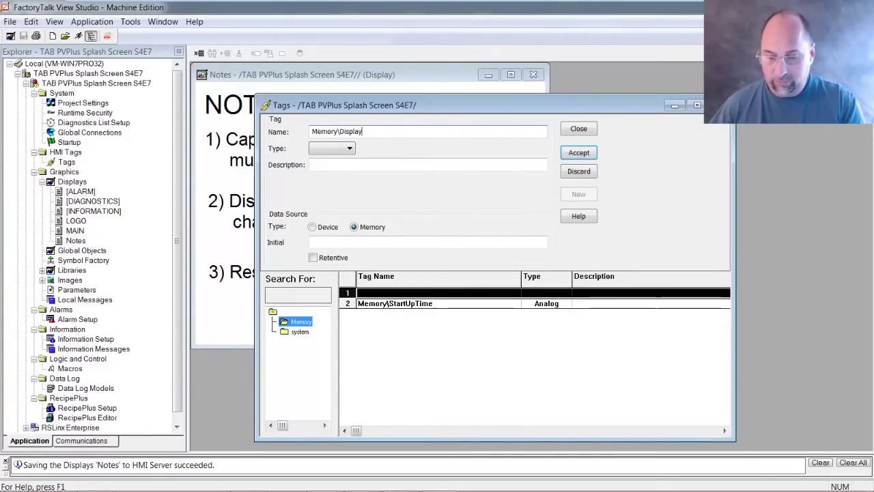
{"action": "type", "text": "Control"}
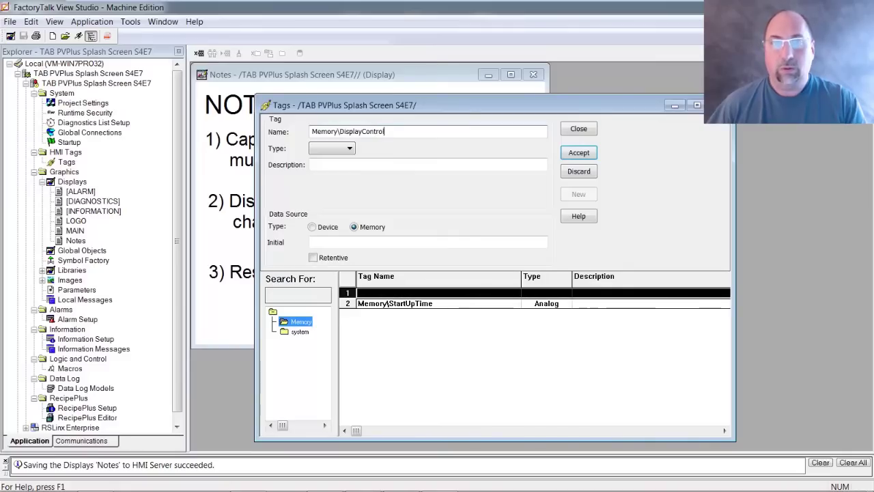
{"action": "left_click", "coordinate": [334, 149]}
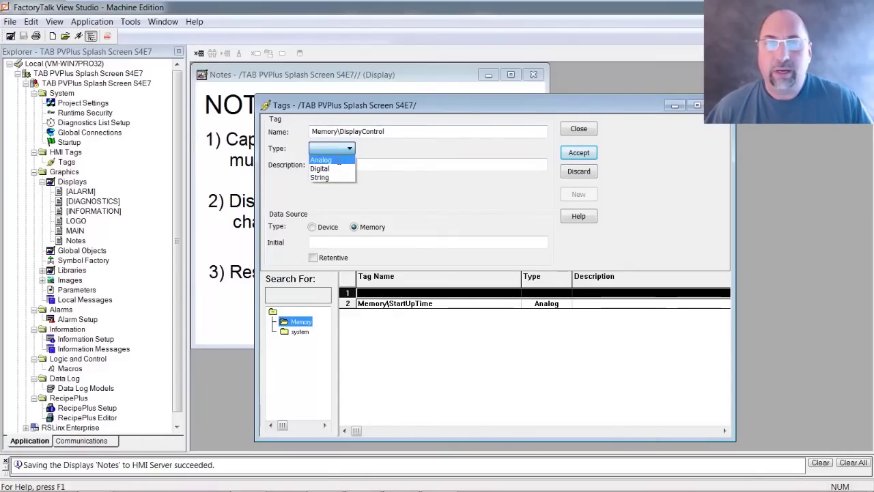
{"action": "left_click", "coordinate": [321, 160]}
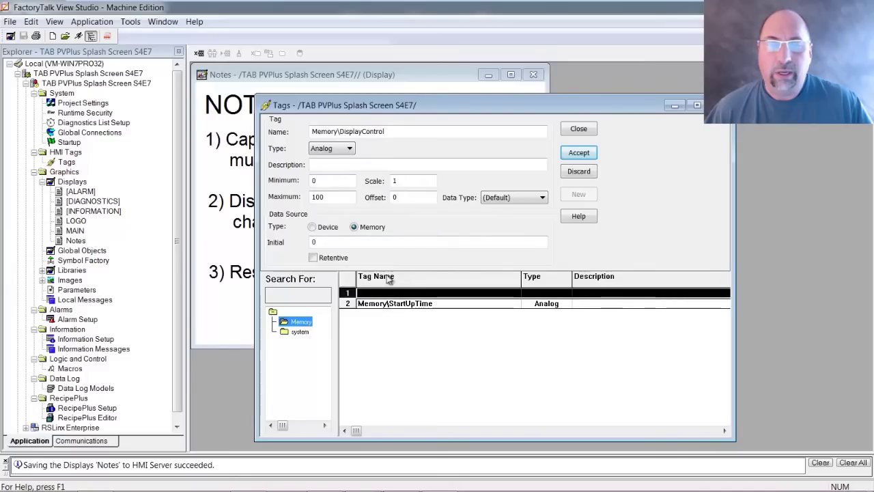
{"action": "left_click", "coordinate": [578, 152]}
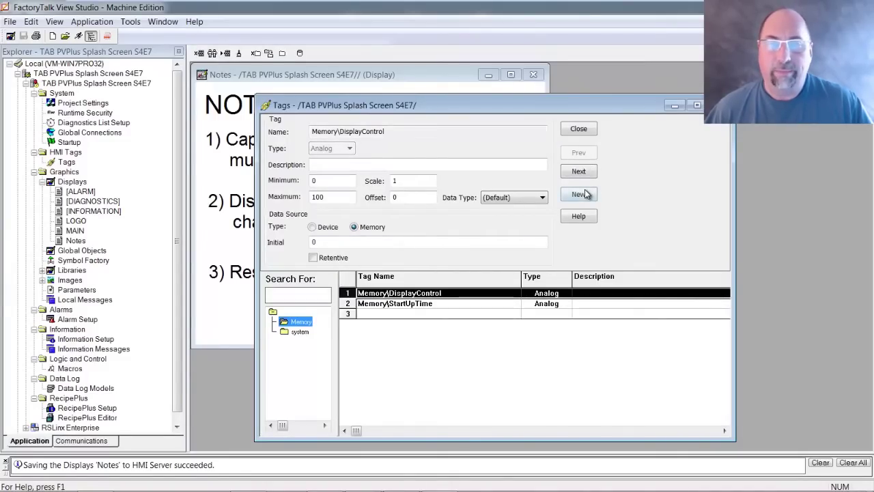
{"action": "left_click", "coordinate": [578, 129]}
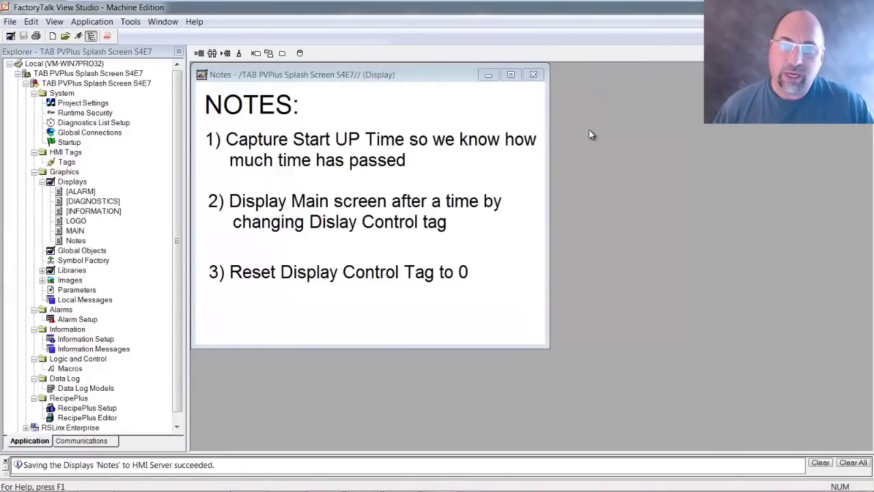
- On the Display tab of Global Connections, point Remote Display Number at Memory\DisplayControl
{"action": "double_click", "coordinate": [108, 150]}
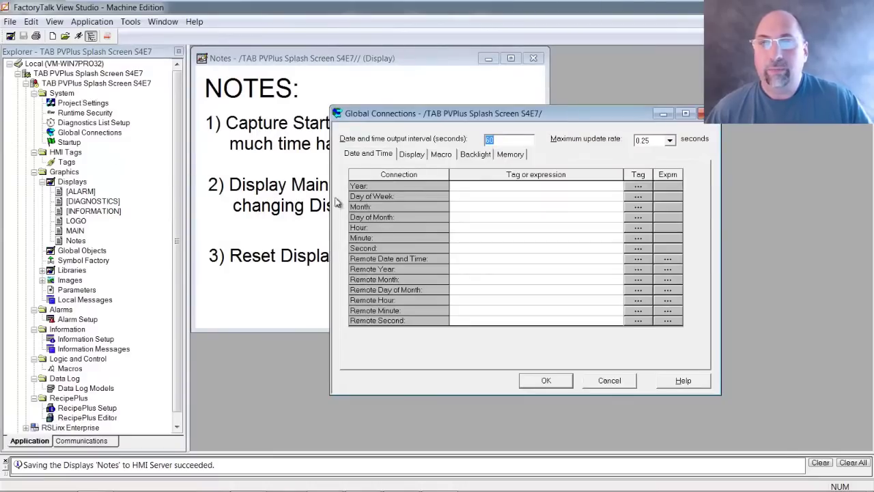
{"action": "left_click", "coordinate": [412, 155]}
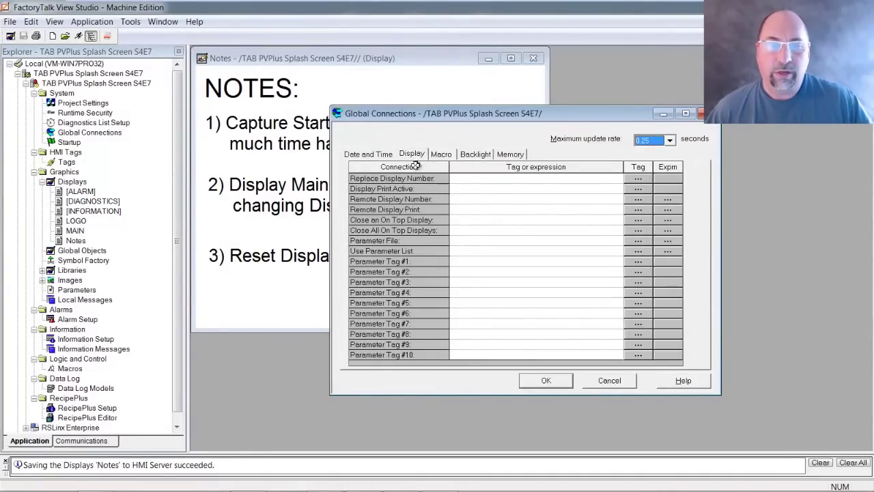
{"action": "left_click", "coordinate": [410, 199]}
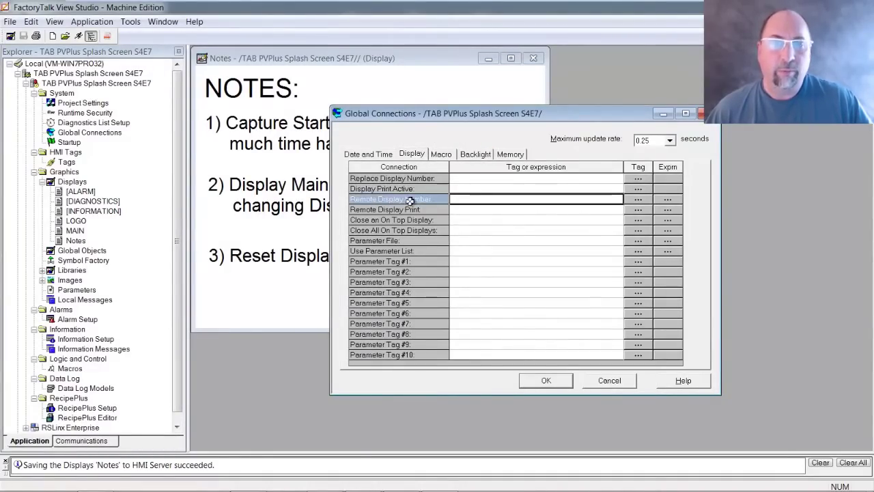
{"action": "left_click", "coordinate": [637, 199]}
{"action": "left_click", "coordinate": [338, 112]}
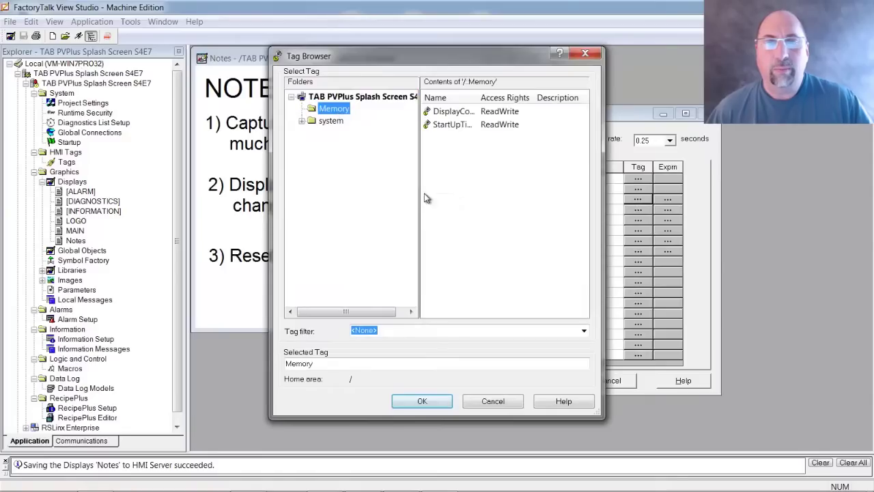
{"action": "left_click", "coordinate": [461, 114]}
{"action": "left_click", "coordinate": [422, 400]}
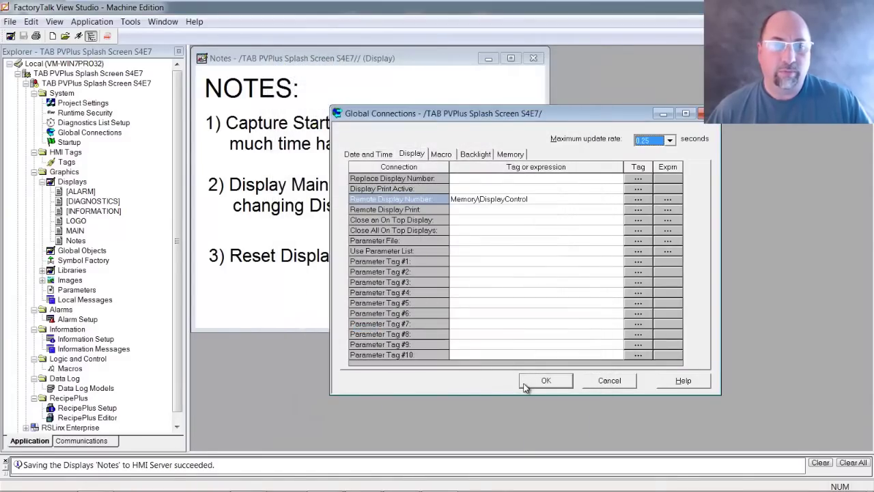
{"action": "left_click", "coordinate": [530, 381]}
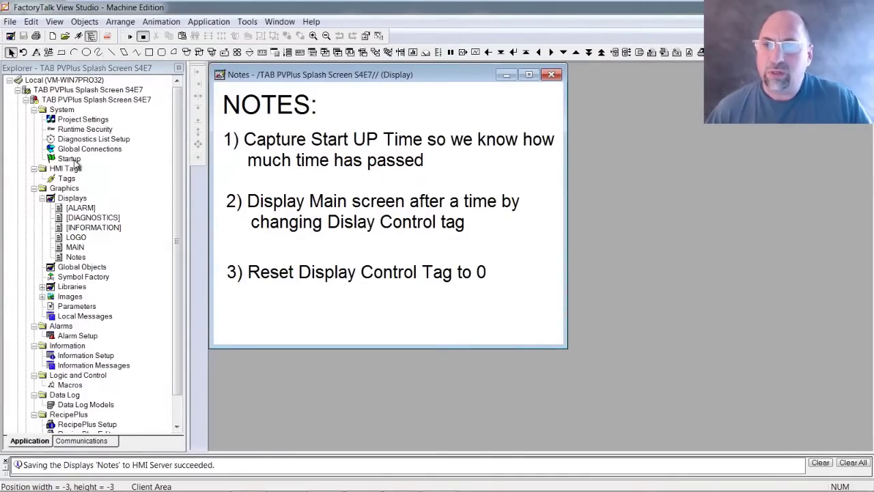
- Confirm LOGO as the initial graphic in the project's Startup settings
{"action": "double_click", "coordinate": [75, 159]}
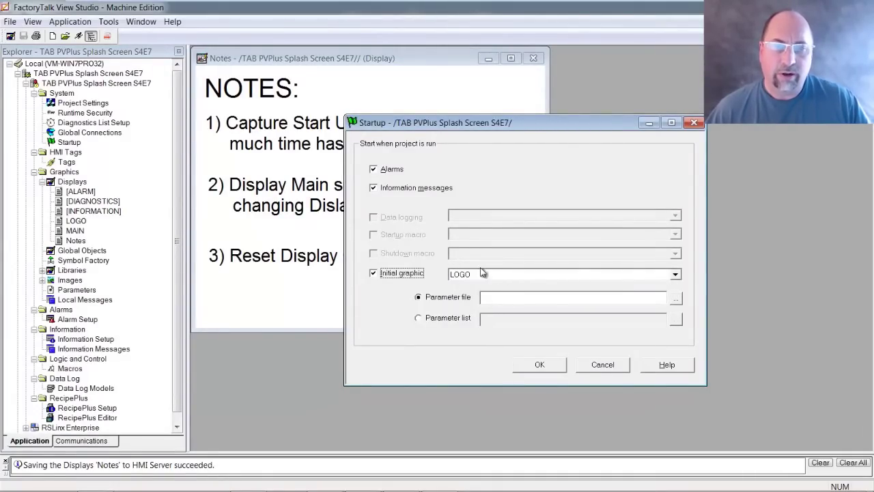
{"action": "left_click", "coordinate": [541, 367]}
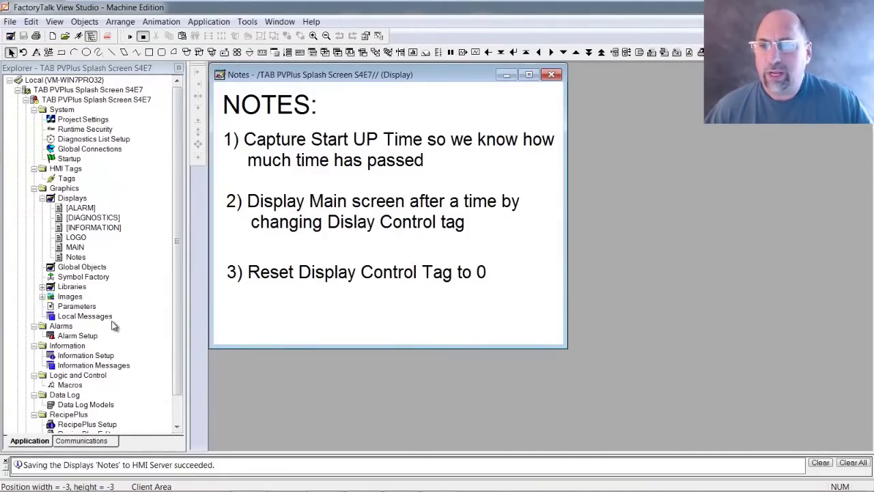
- Create a new macro whose first row targets the Memory\StartUpTime tag
{"action": "right_click", "coordinate": [83, 385]}
{"action": "left_click", "coordinate": [89, 393]}
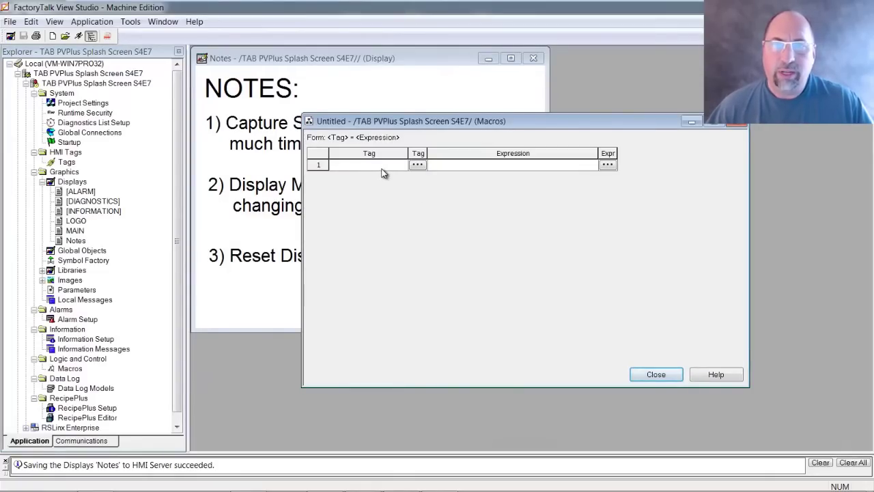
{"action": "left_click", "coordinate": [418, 164]}
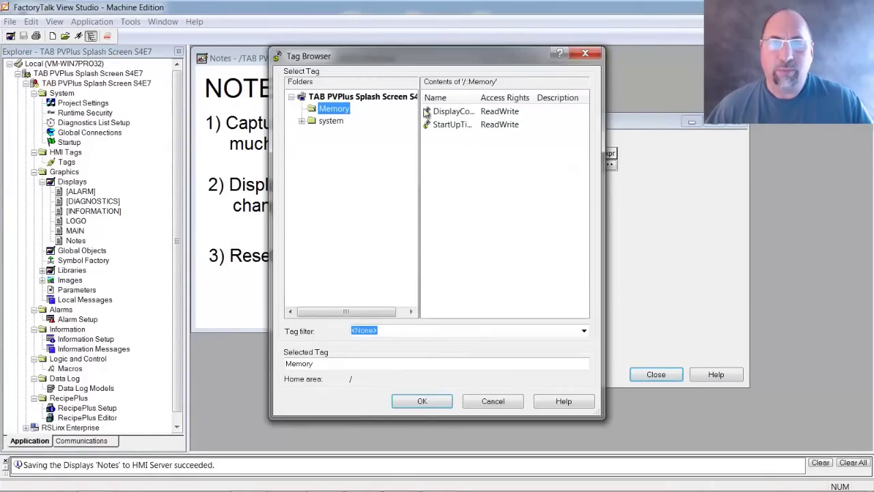
{"action": "left_click_drag", "start_coordinate": [478, 98], "coordinate": [528, 97]}
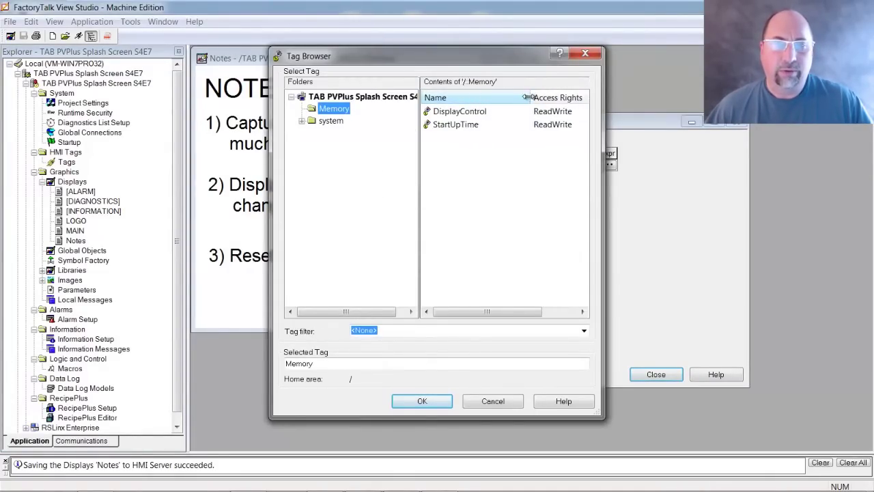
{"action": "double_click", "coordinate": [455, 124]}
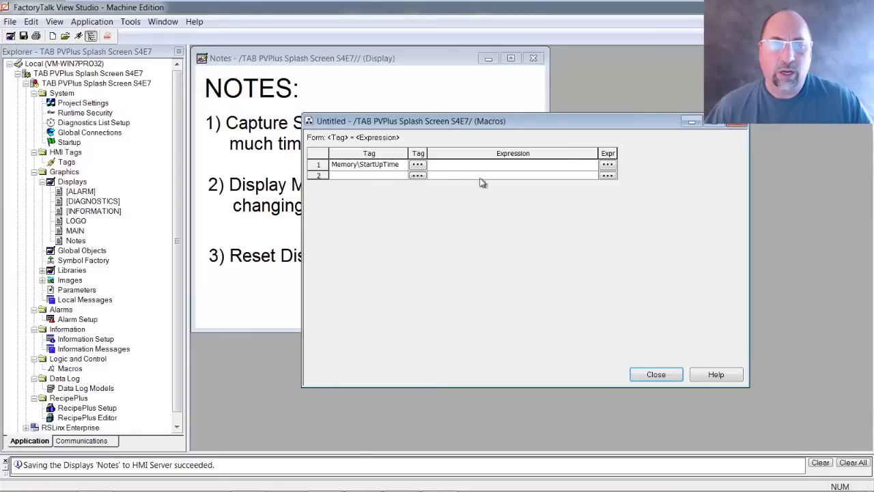
- Set the macro row's expression to system\DateAndTimeInteger
{"action": "left_click", "coordinate": [607, 165]}
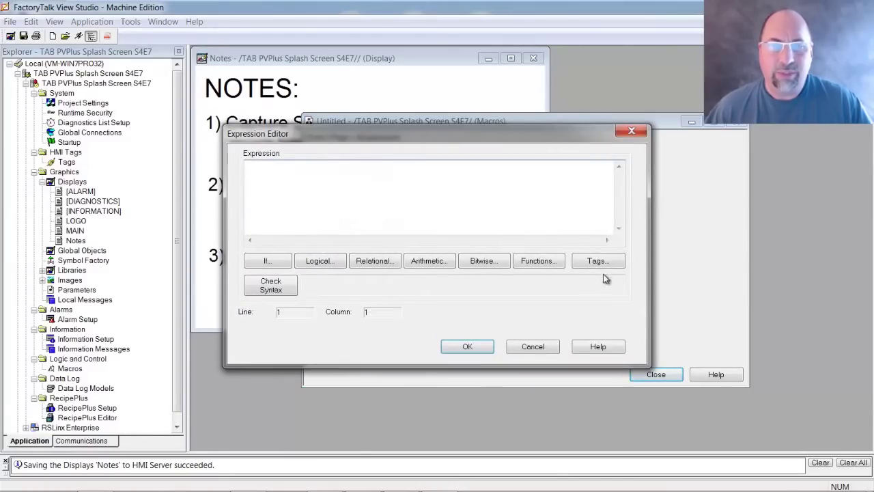
{"action": "left_click", "coordinate": [598, 261]}
{"action": "left_click", "coordinate": [335, 123]}
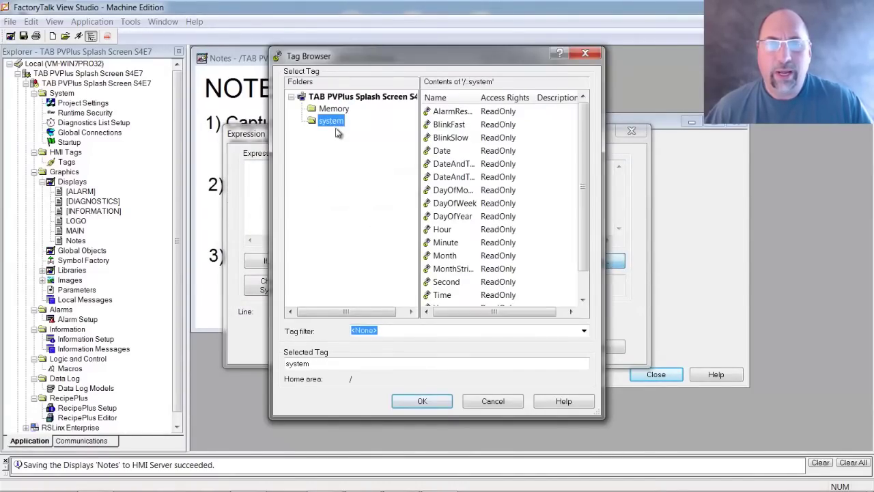
{"action": "left_click_drag", "start_coordinate": [478, 97], "coordinate": [534, 97]}
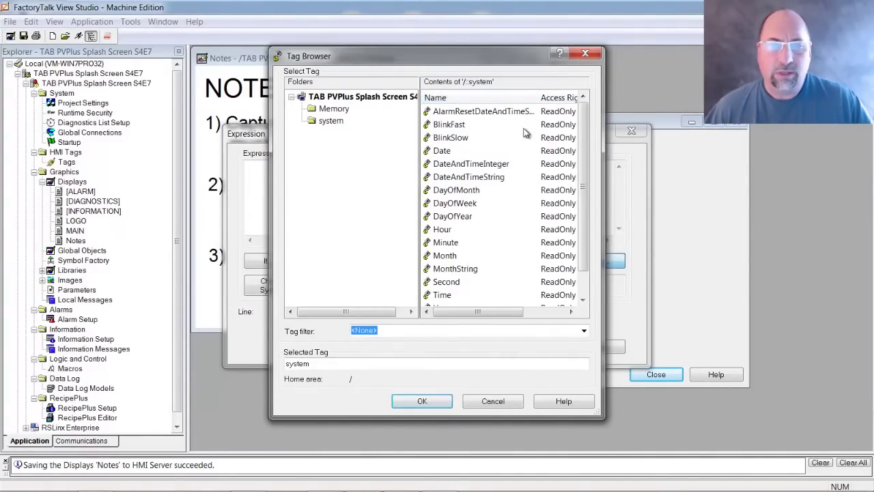
{"action": "left_click", "coordinate": [472, 168]}
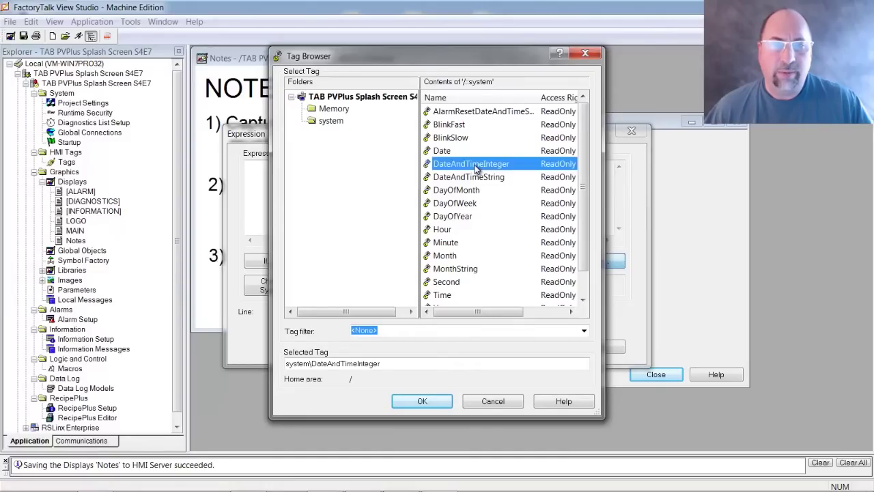
{"action": "left_click", "coordinate": [430, 401]}
{"action": "left_click", "coordinate": [467, 346]}
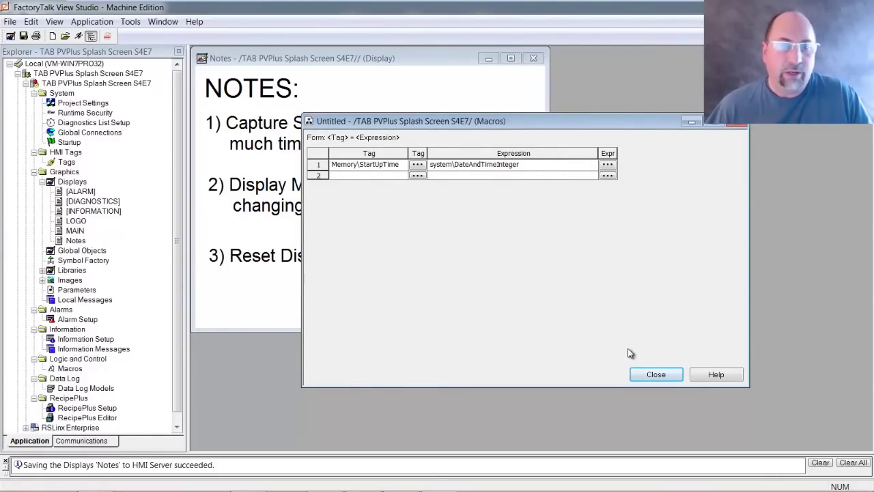
- Close the macro and save it as StartUpMacro
{"action": "left_click", "coordinate": [650, 374]}
{"action": "left_click", "coordinate": [387, 282]}
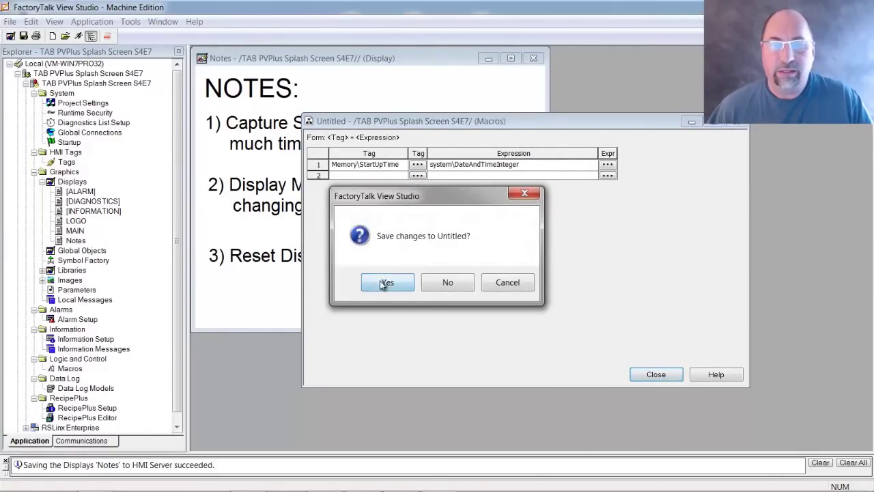
{"action": "type", "text": "StartUpMacro"}
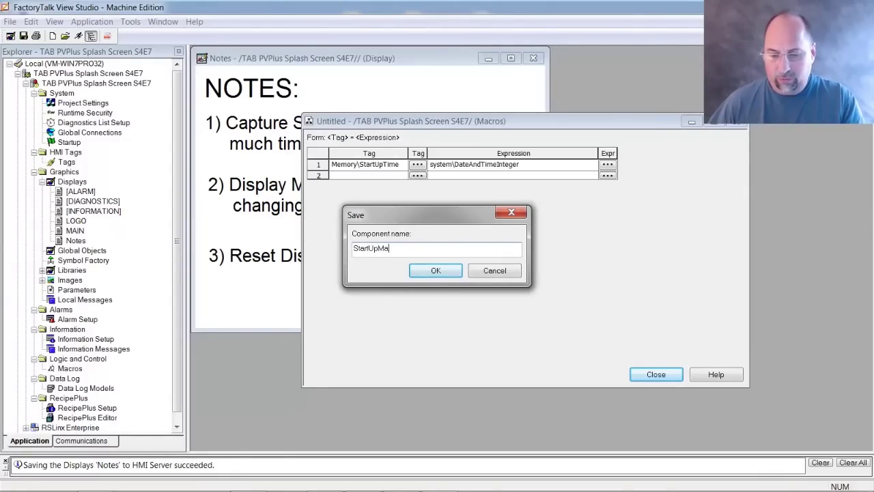
{"action": "left_click", "coordinate": [439, 272]}
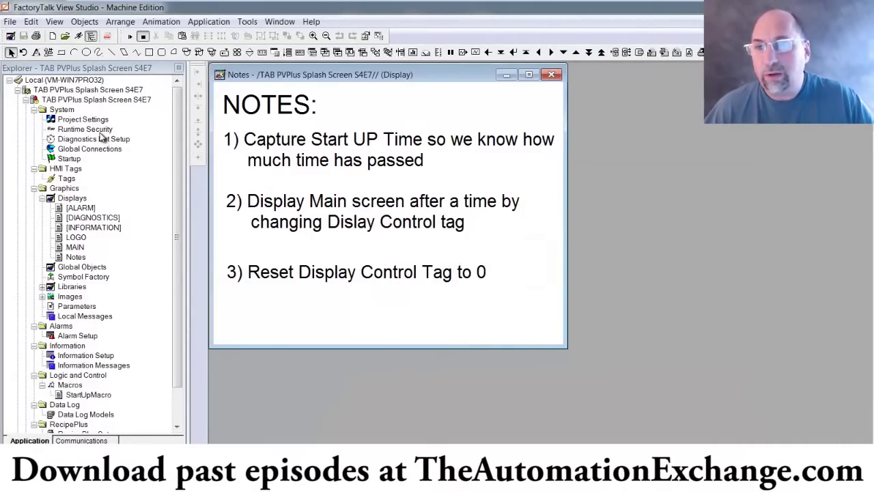
{"action": "double_click", "coordinate": [68, 160]}
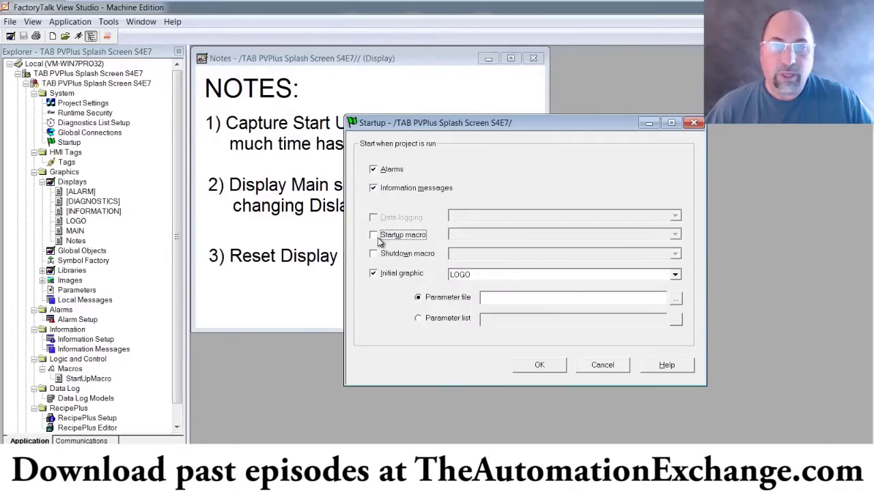
- Enable StartUpMacro as the startup macro and confirm the Startup settings
{"action": "left_click", "coordinate": [375, 235]}
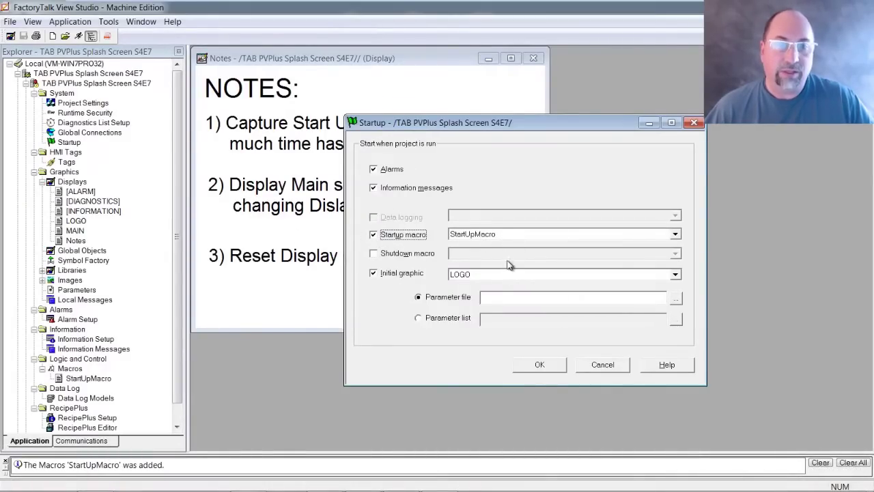
{"action": "left_click", "coordinate": [560, 369]}
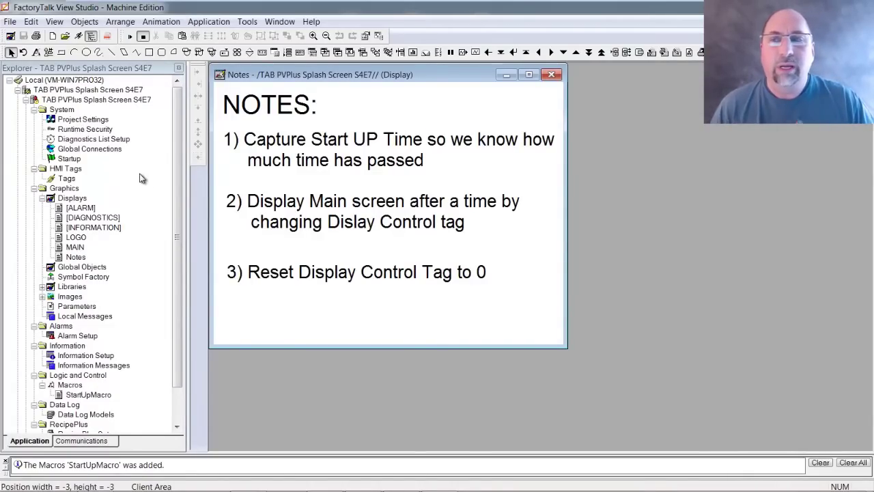
{"action": "left_click", "coordinate": [112, 152]}
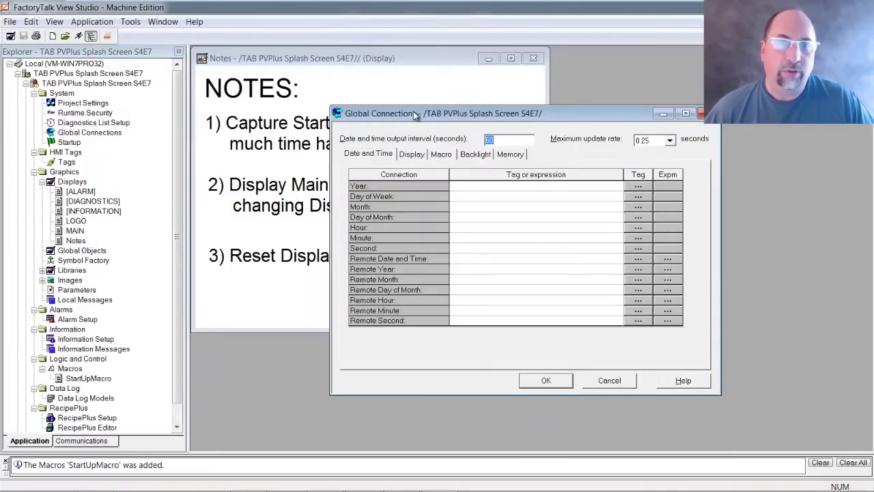
- Assign system\DateAndTimeInteger to the Remote Macro1 global connection
{"action": "left_click", "coordinate": [444, 156]}
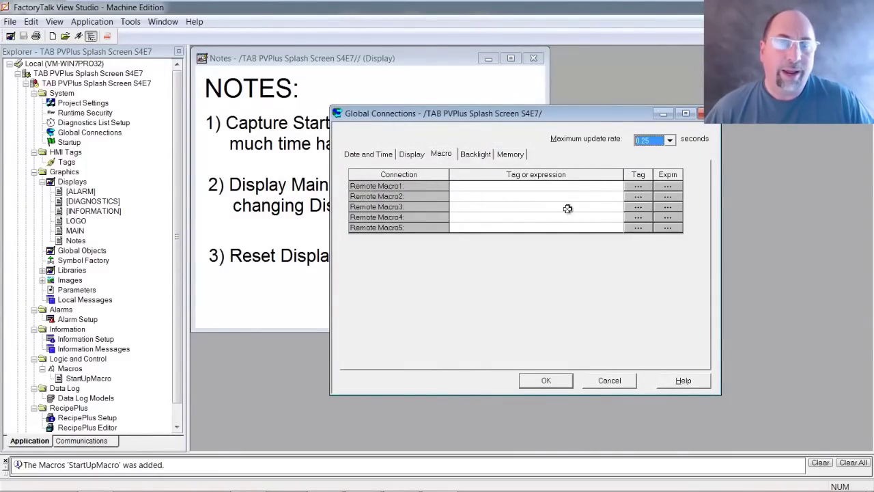
{"action": "left_click", "coordinate": [640, 186]}
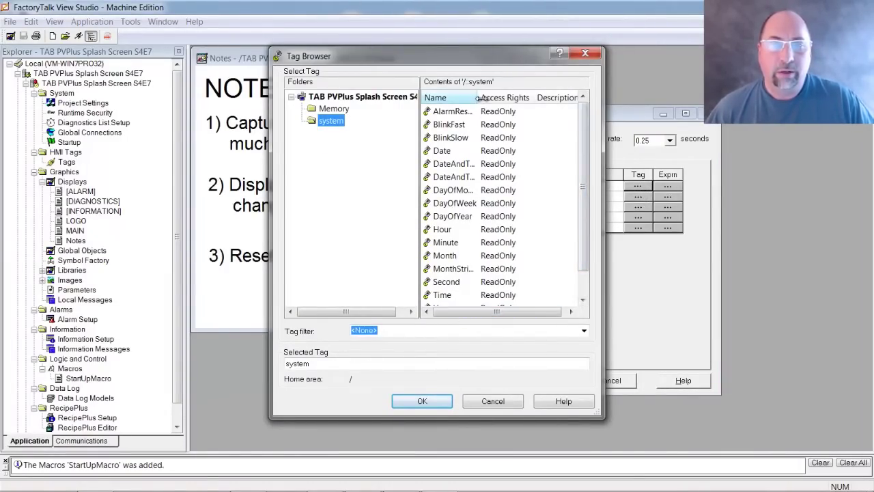
{"action": "left_click_drag", "start_coordinate": [479, 98], "coordinate": [530, 98]}
{"action": "double_click", "coordinate": [493, 167]}
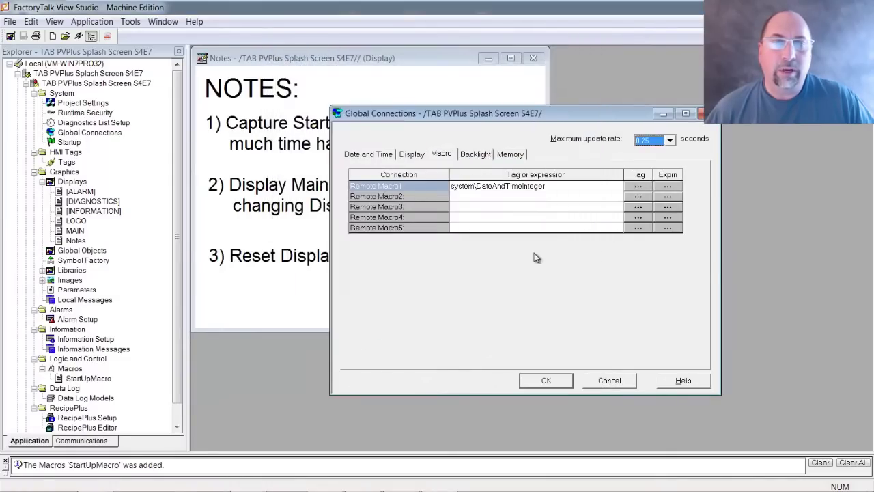
- Extend Remote Macro1's expression to system\DateAndTimeInteger > Memory\StartUpTime + 10 and apply
{"action": "left_click", "coordinate": [668, 187]}
{"action": "left_click", "coordinate": [400, 168]}
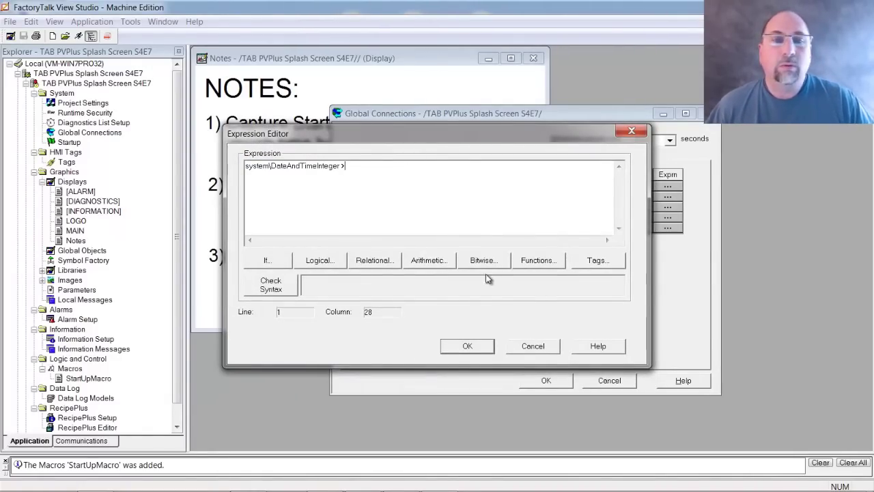
{"action": "left_click", "coordinate": [598, 261]}
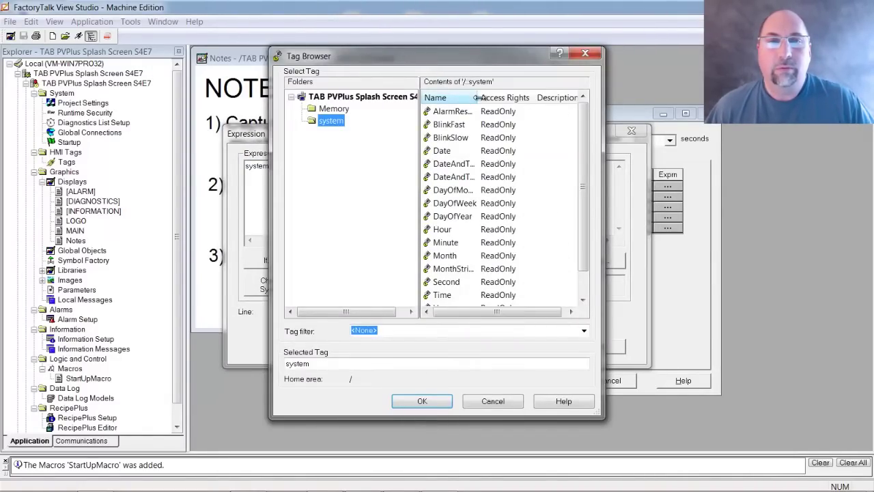
{"action": "left_click_drag", "start_coordinate": [478, 97], "coordinate": [538, 97]}
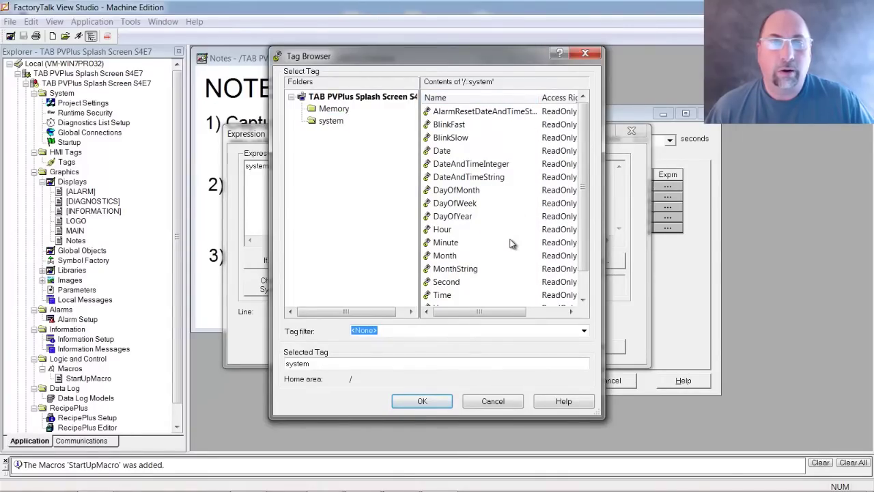
{"action": "left_click", "coordinate": [329, 111]}
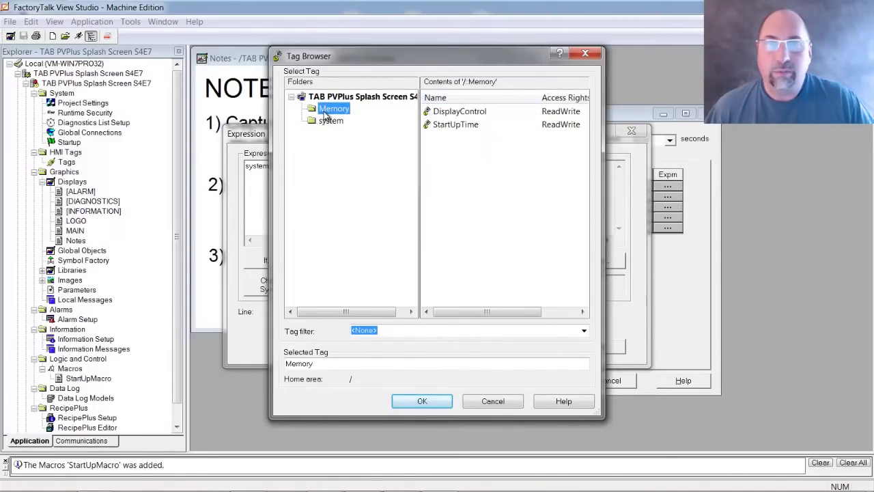
{"action": "double_click", "coordinate": [456, 125]}
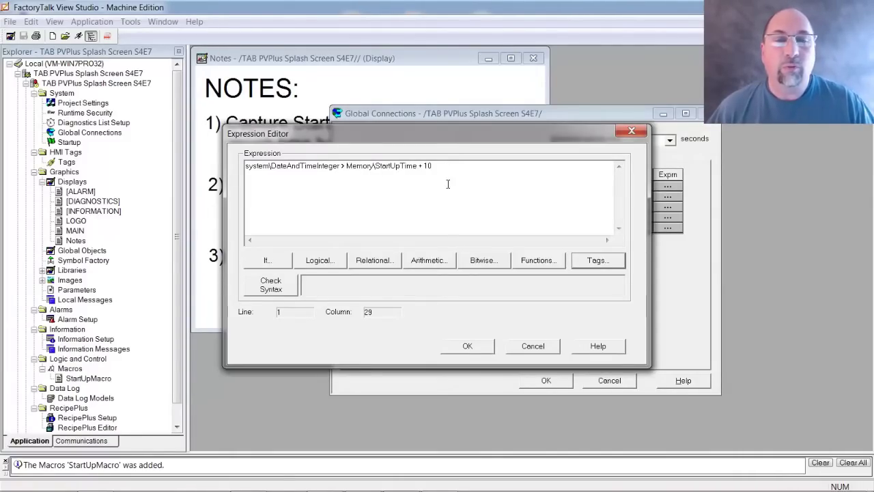
{"action": "left_click", "coordinate": [467, 346]}
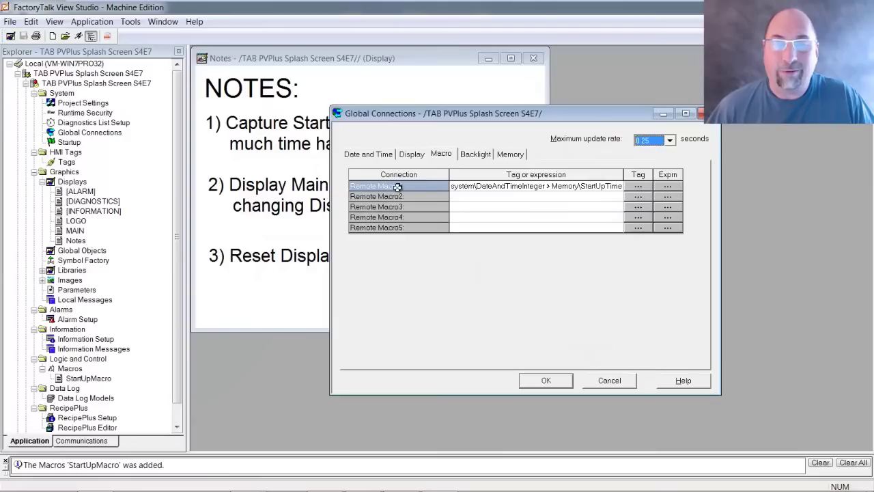
{"action": "left_click", "coordinate": [545, 381]}
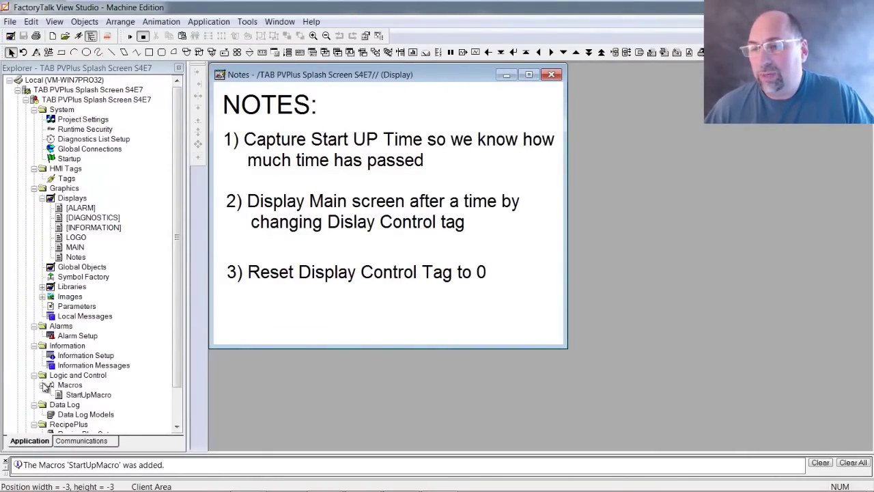
{"action": "double_click", "coordinate": [88, 395]}
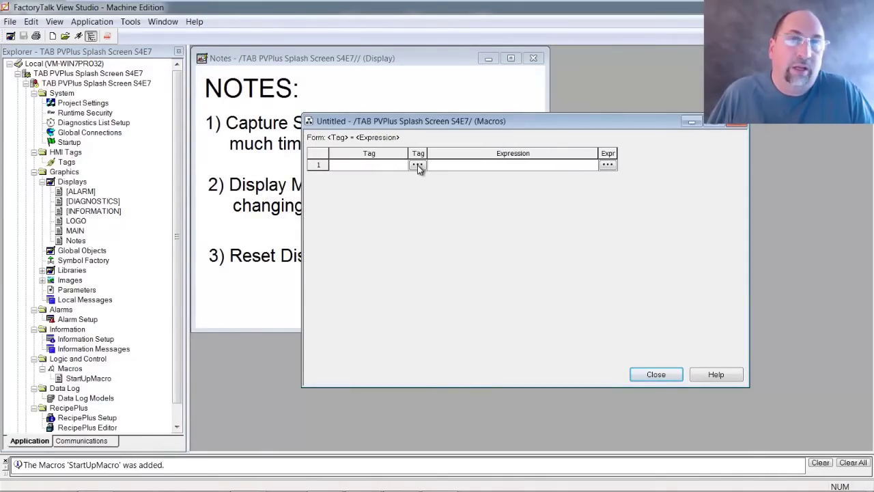
- Set the new macro's first row to write 1 to Memory\DisplayControl
{"action": "left_click", "coordinate": [418, 165]}
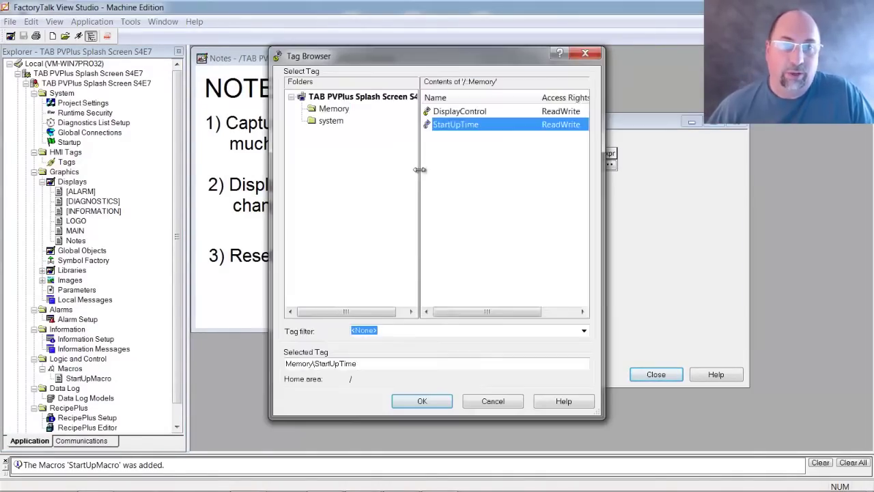
{"action": "left_click_drag", "start_coordinate": [540, 99], "coordinate": [554, 99]}
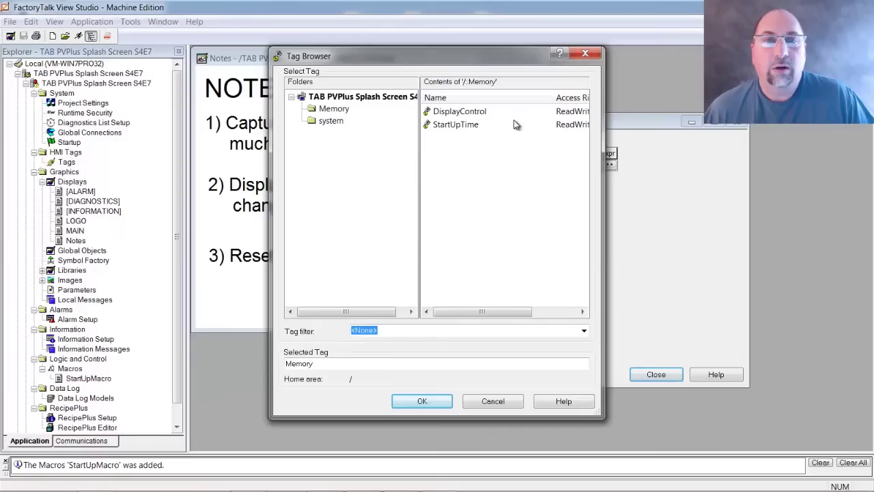
{"action": "double_click", "coordinate": [460, 112]}
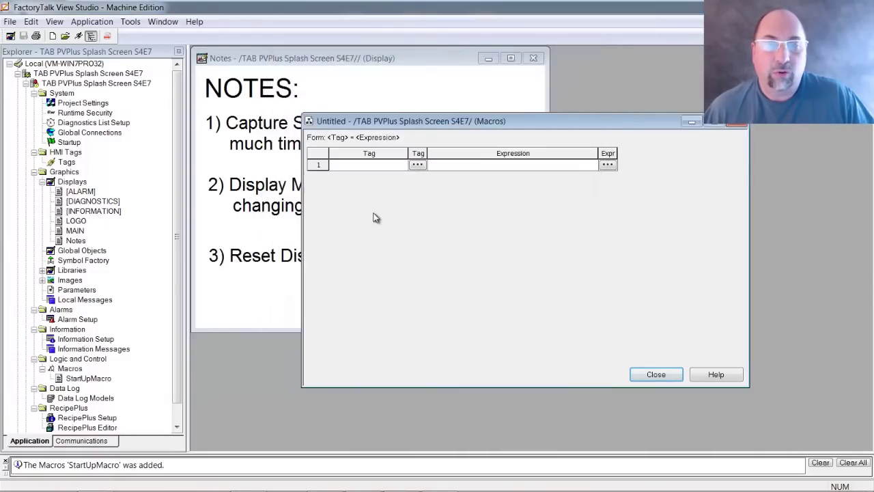
{"action": "left_click", "coordinate": [607, 165]}
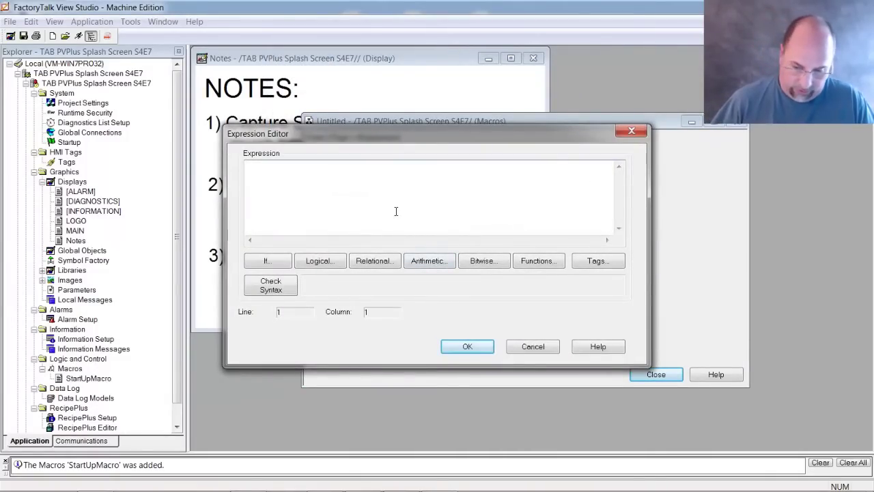
{"action": "type", "text": "1"}
{"action": "left_click", "coordinate": [467, 346]}
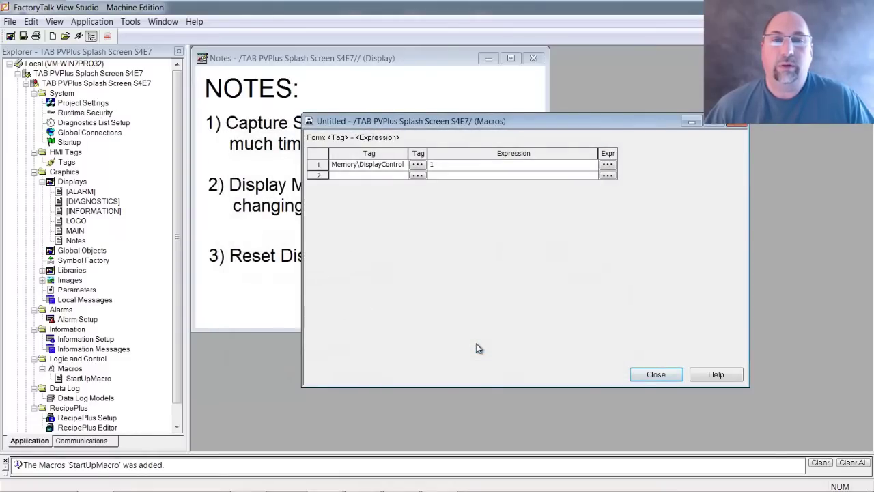
- Close the macro and save it as Macro1
{"action": "left_click", "coordinate": [654, 374]}
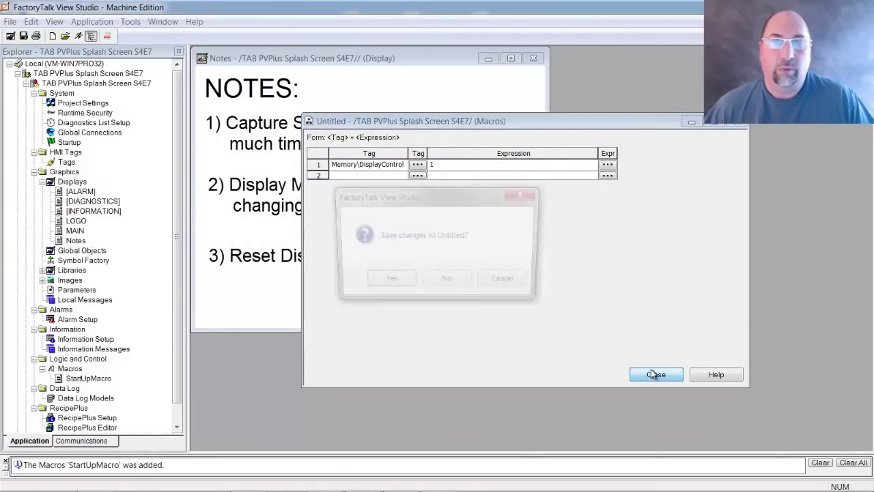
{"action": "left_click", "coordinate": [407, 282]}
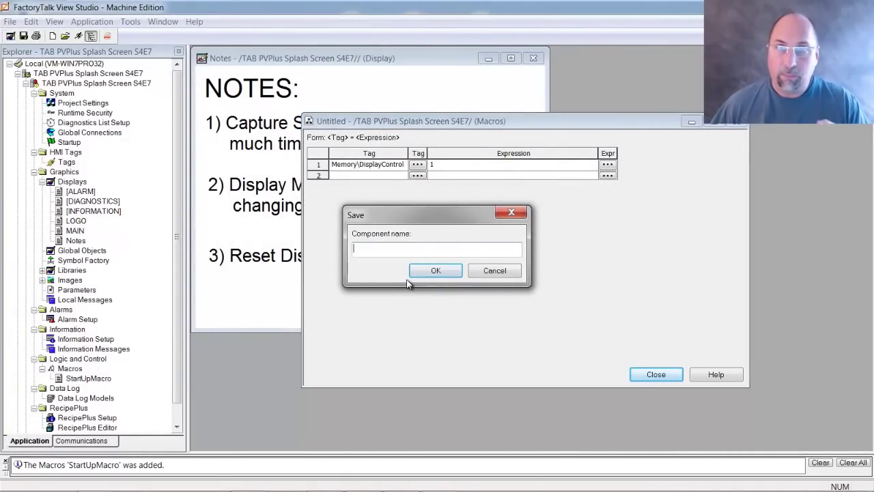
{"action": "type", "text": "Mac"}
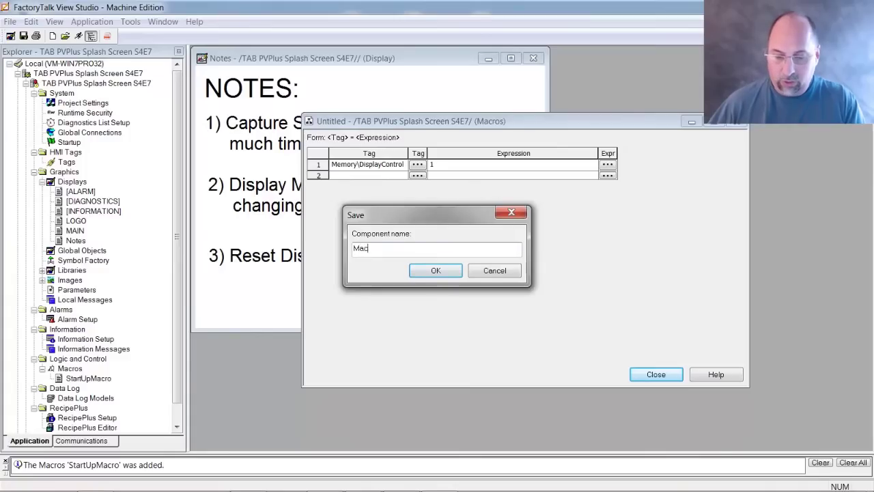
{"action": "type", "text": "ro1"}
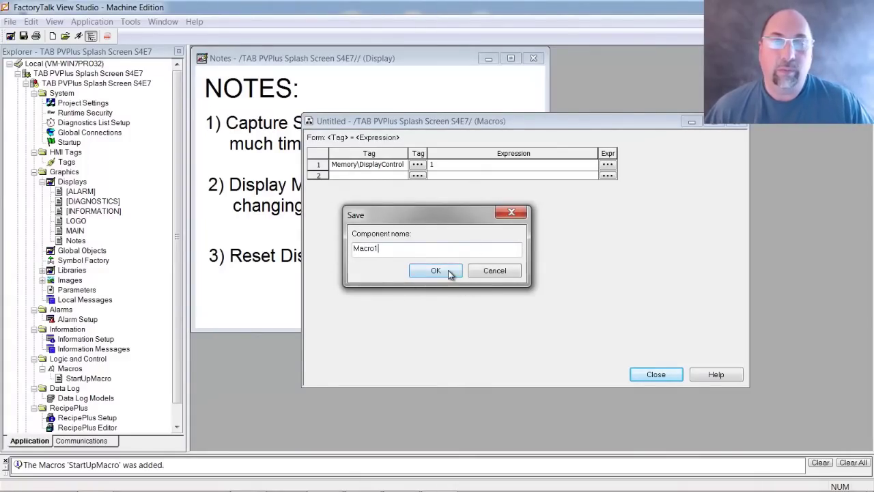
{"action": "left_click", "coordinate": [448, 271]}
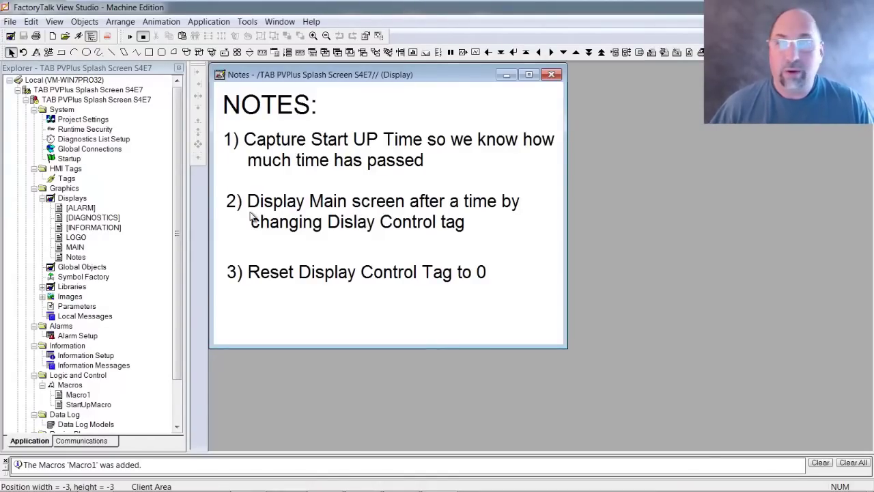
- Create a new macro that writes 0 to Memory\DisplayControl
{"action": "right_click", "coordinate": [75, 386]}
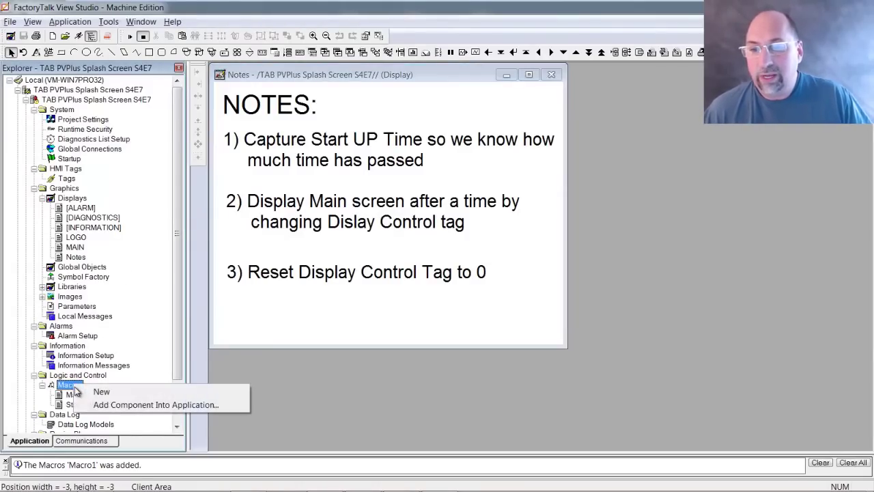
{"action": "left_click", "coordinate": [88, 391]}
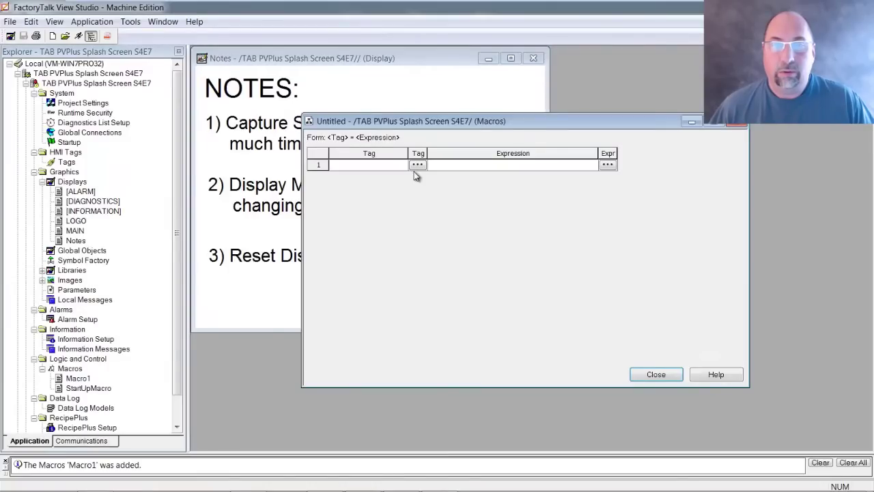
{"action": "left_click", "coordinate": [416, 166]}
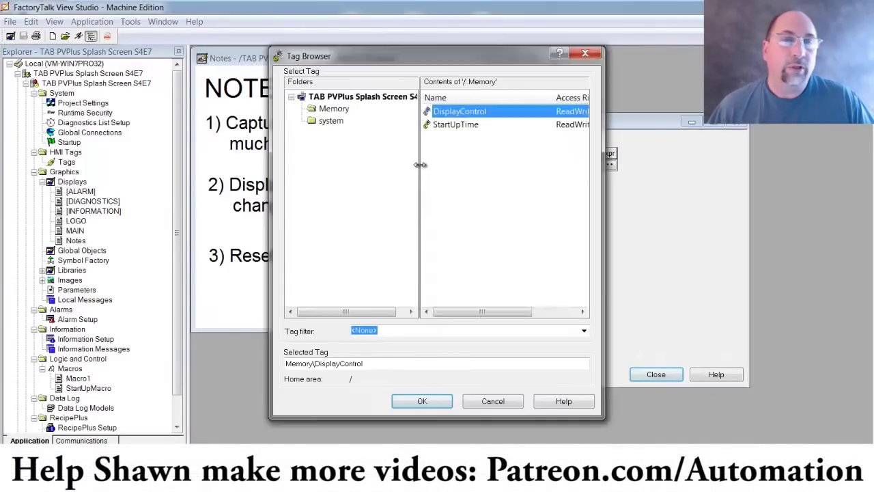
{"action": "key", "text": "Escape"}
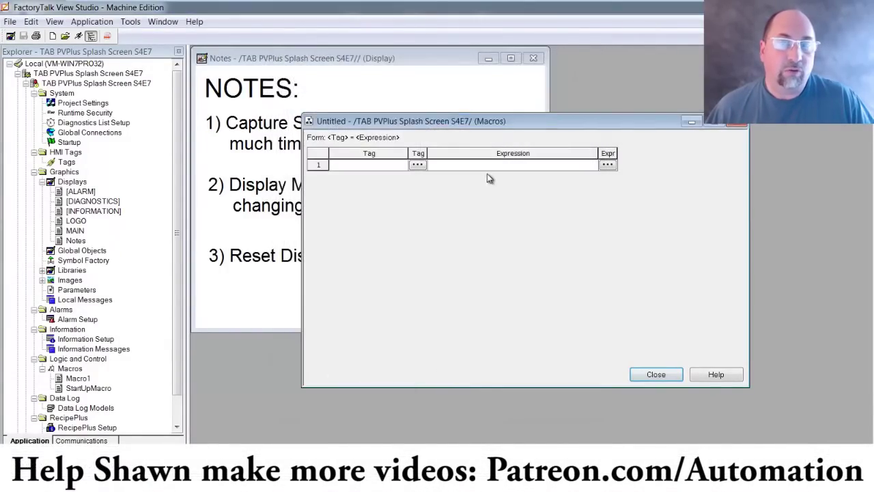
{"action": "left_click", "coordinate": [488, 164]}
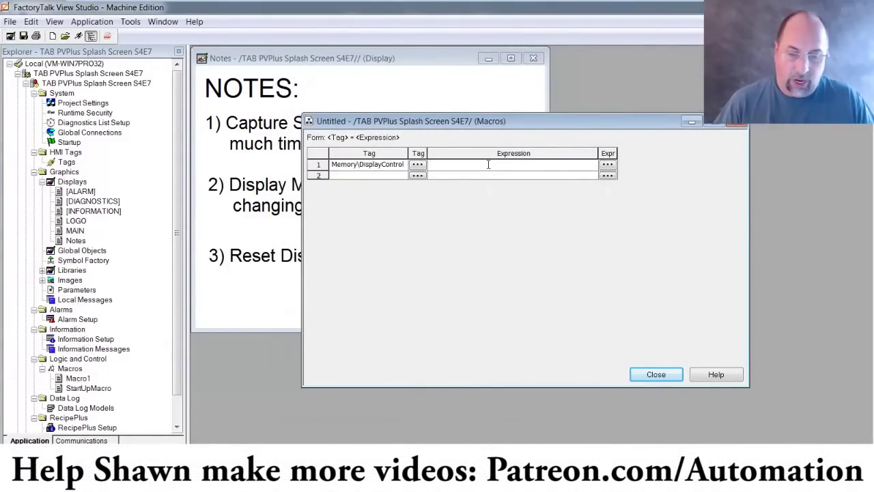
{"action": "type", "text": "0"}
- Save the macro as StartUpDoneMacro and open the MAIN display
{"action": "left_click", "coordinate": [673, 375]}
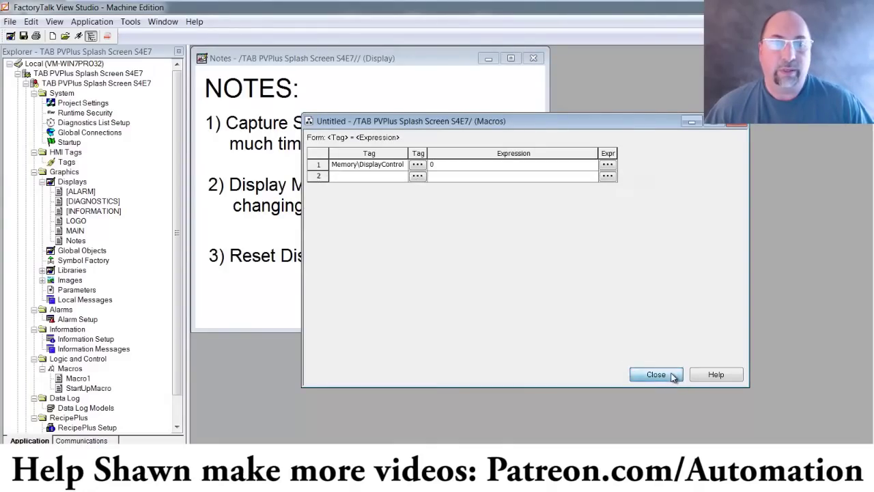
{"action": "left_click", "coordinate": [395, 282]}
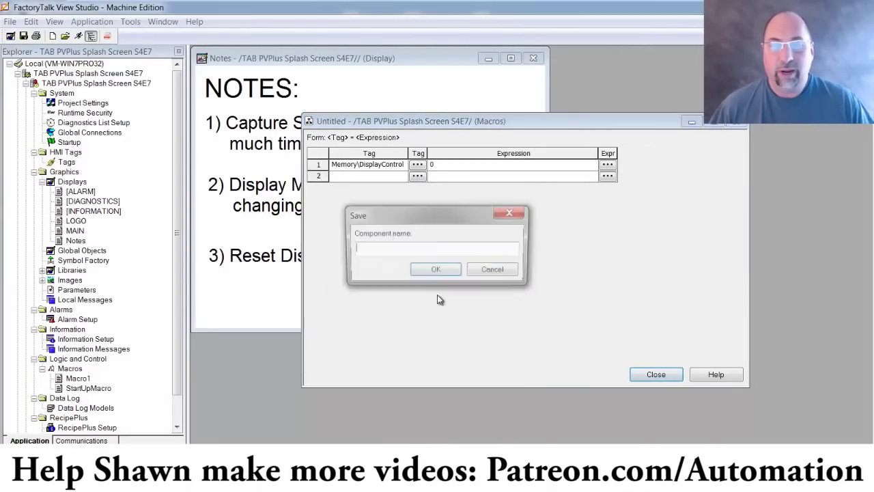
{"action": "type", "text": "StartUpDoneMacro"}
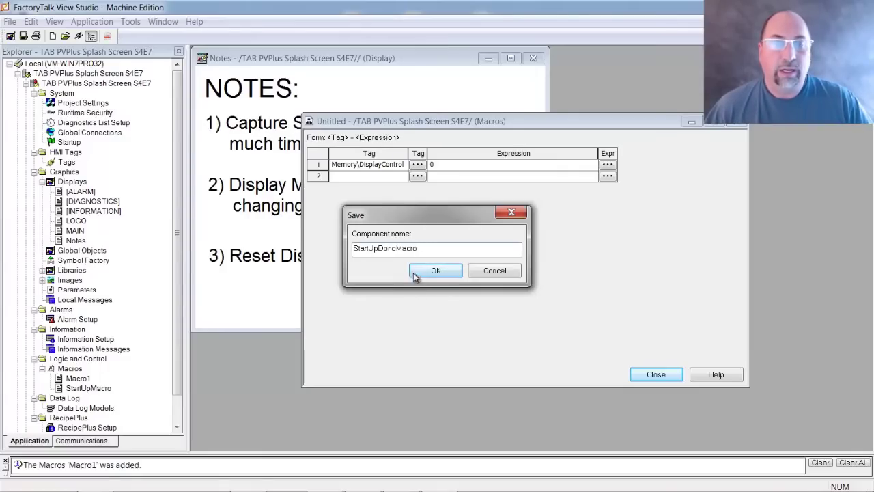
{"action": "left_click", "coordinate": [427, 273]}
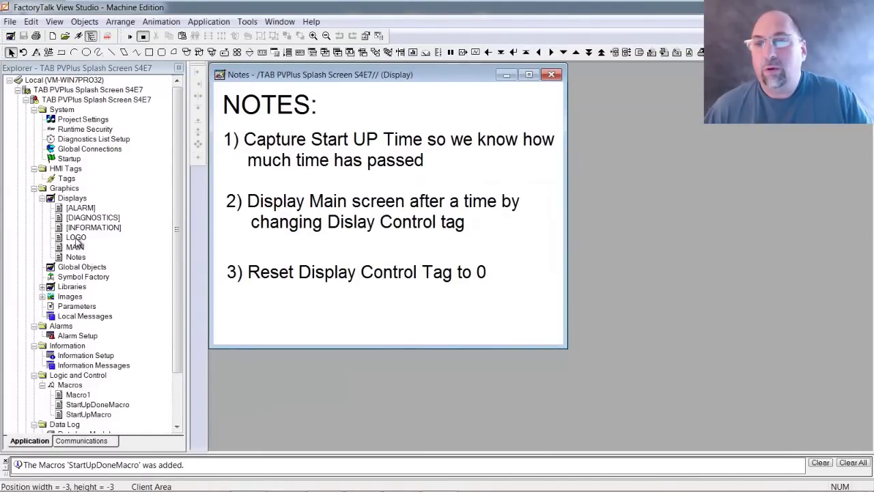
{"action": "double_click", "coordinate": [76, 248]}
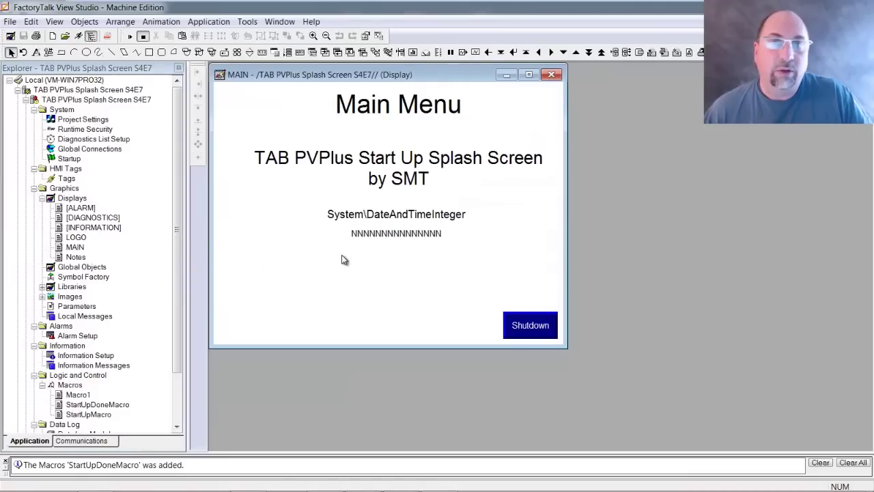
- Set StartUpDoneMacro as MAIN's startup macro on the Behavior tab and save MAIN
{"action": "right_click", "coordinate": [403, 316]}
{"action": "left_click", "coordinate": [450, 321]}
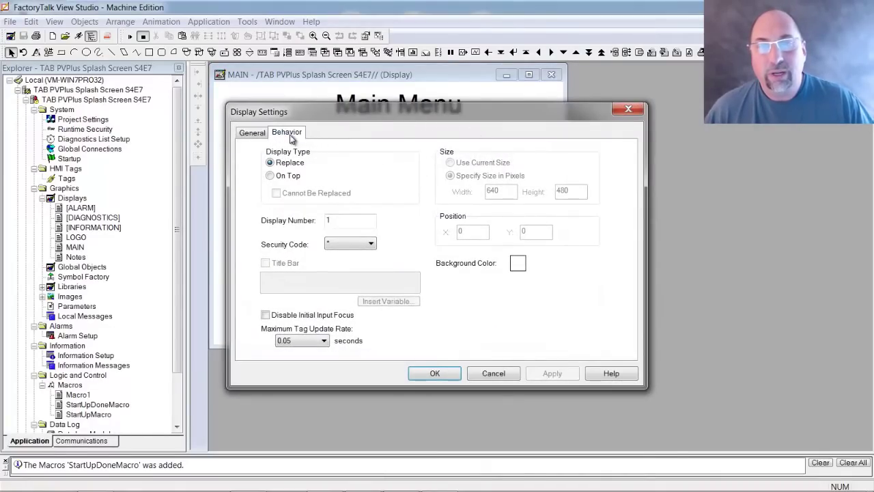
{"action": "left_click", "coordinate": [287, 134]}
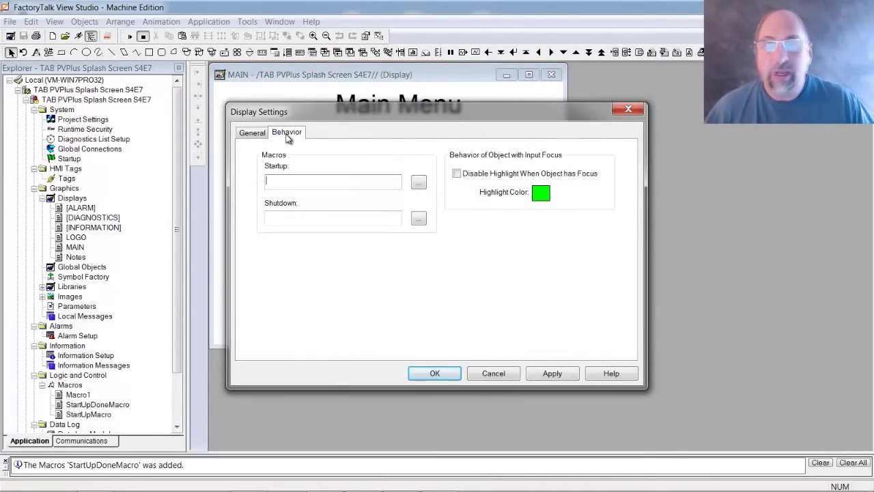
{"action": "left_click", "coordinate": [418, 182]}
{"action": "left_click", "coordinate": [375, 179]}
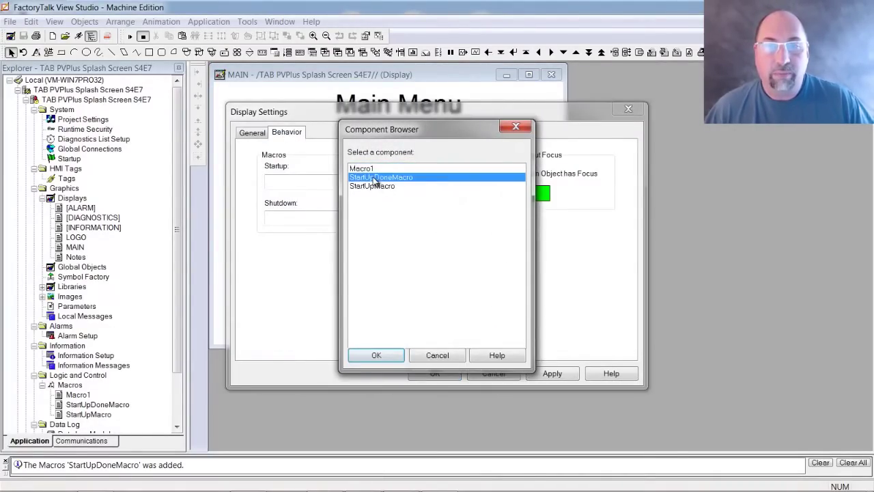
{"action": "double_click", "coordinate": [373, 179]}
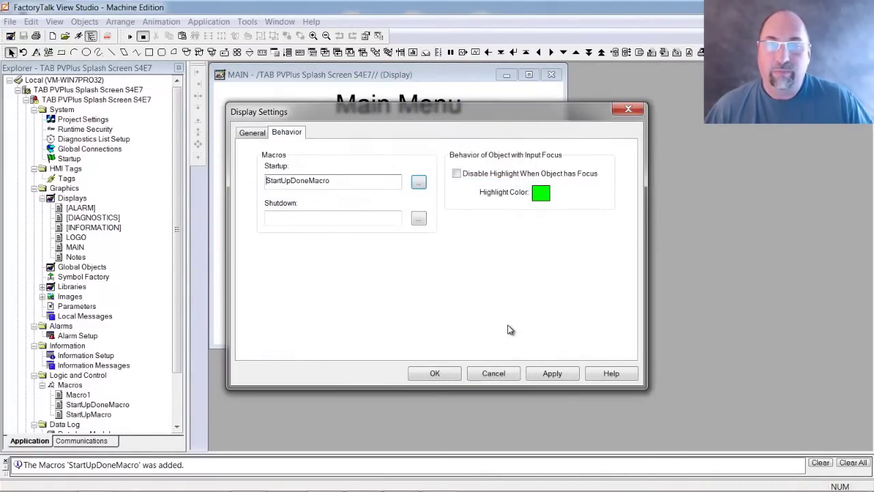
{"action": "left_click", "coordinate": [434, 373]}
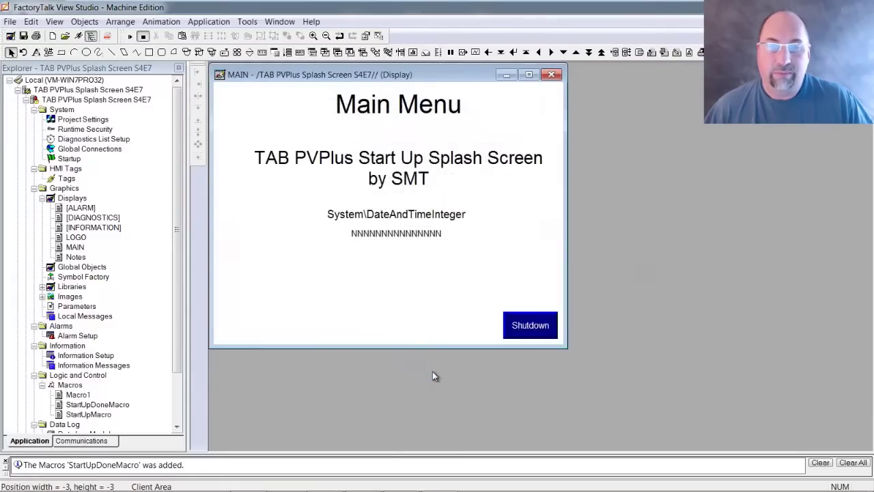
{"action": "left_click", "coordinate": [23, 36]}
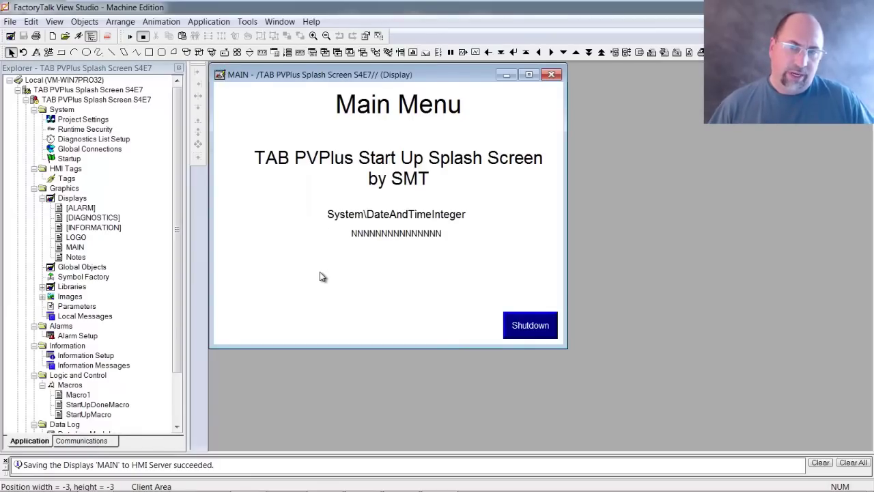
- Open the LOGO display and save it
{"action": "double_click", "coordinate": [76, 237]}
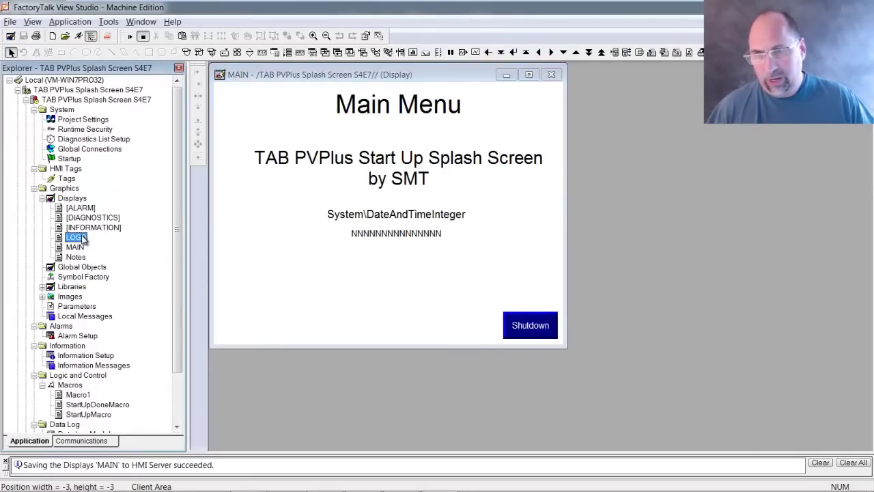
{"action": "left_click_drag", "start_coordinate": [319, 72], "coordinate": [701, 80]}
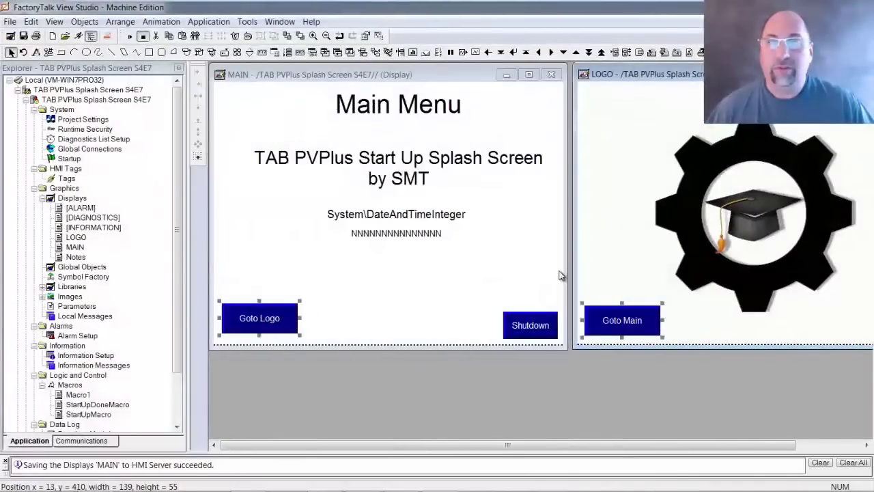
{"action": "left_click", "coordinate": [595, 75]}
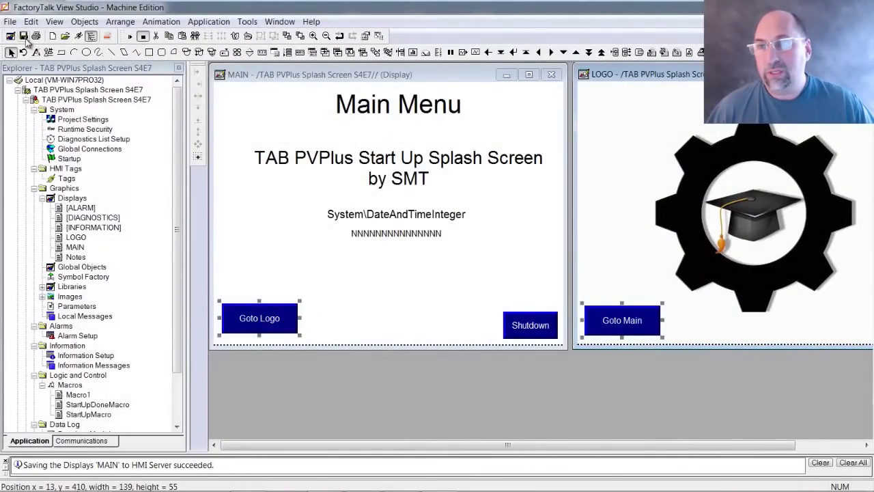
{"action": "key", "text": "ctrl+s"}
- Save and close MAIN, then close the LOGO and Notes displays
{"action": "left_click", "coordinate": [551, 75]}
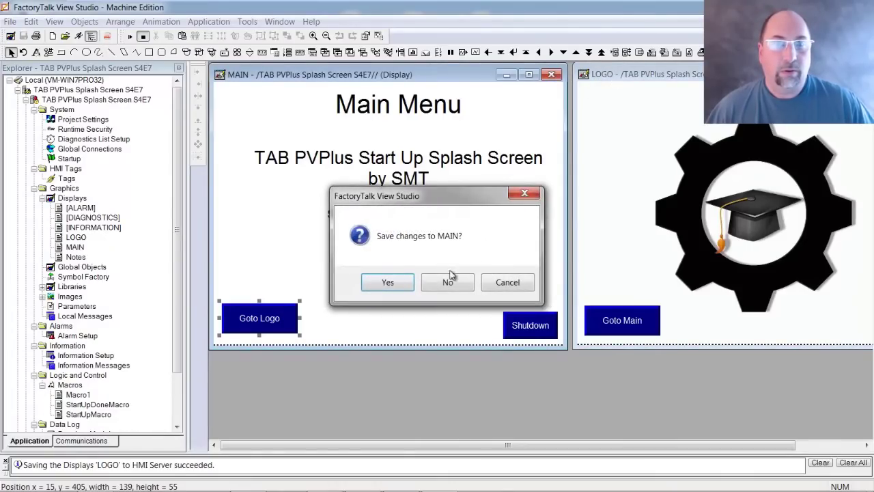
{"action": "left_click", "coordinate": [388, 281]}
{"action": "left_click_drag", "start_coordinate": [615, 74], "coordinate": [587, 82]}
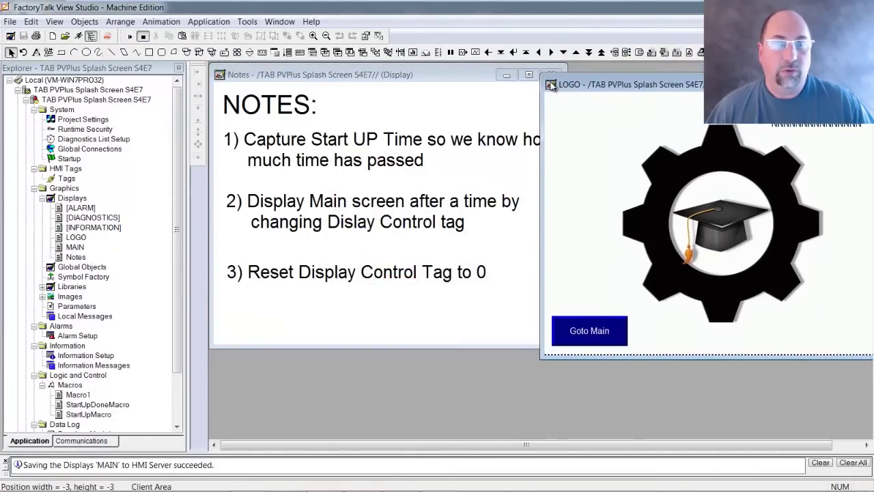
{"action": "key", "text": "alt+minus"}
{"action": "left_click", "coordinate": [577, 169]}
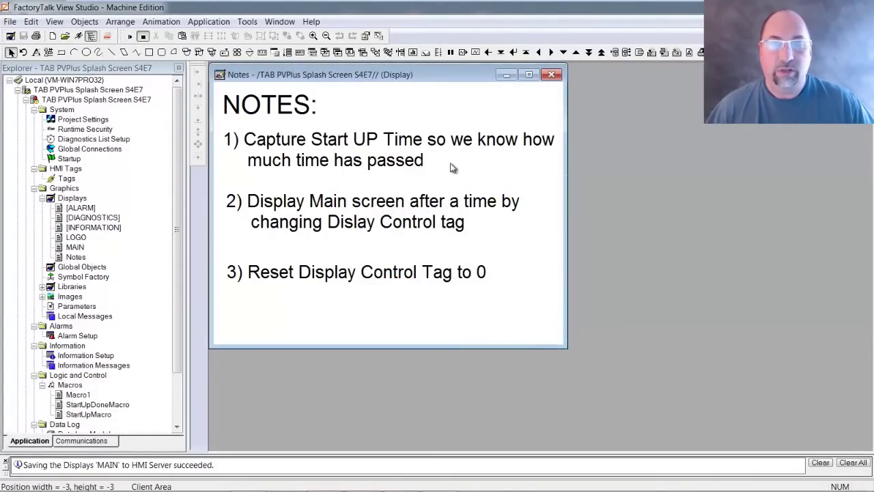
{"action": "left_click", "coordinate": [551, 75]}
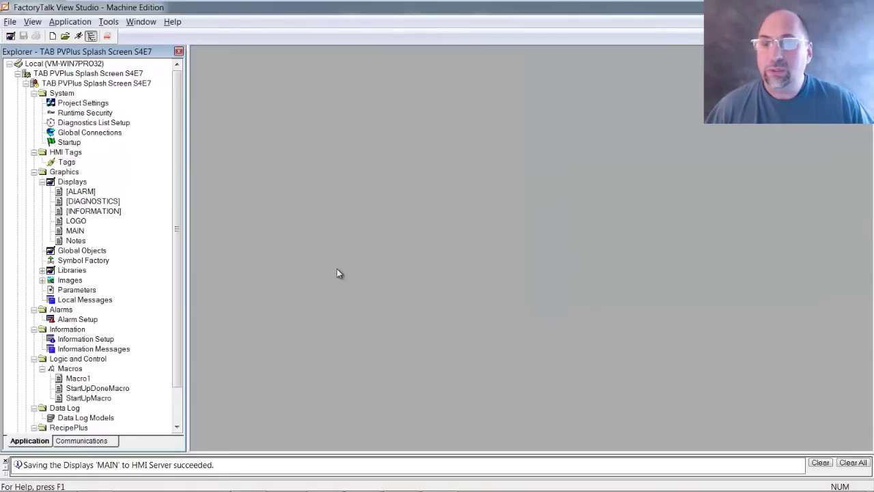
- On MAIN, duplicate the date/time label and numeric display and place the copy below the original
{"action": "double_click", "coordinate": [76, 221]}
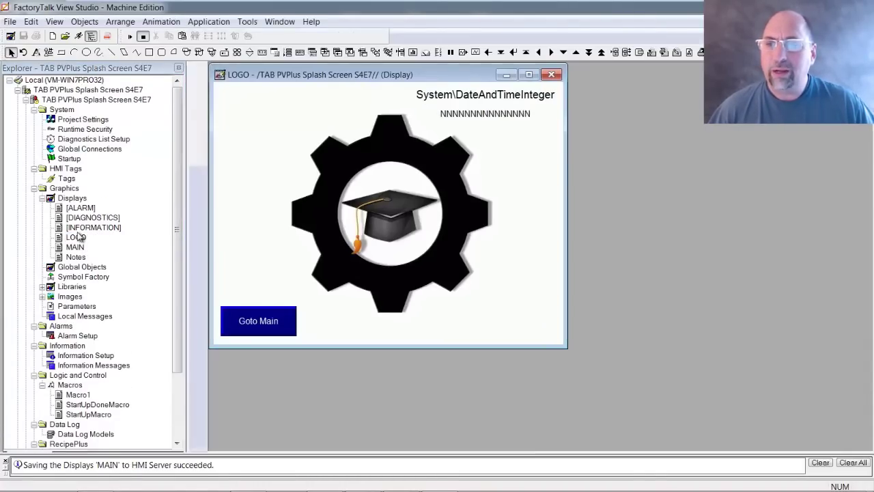
{"action": "double_click", "coordinate": [75, 247]}
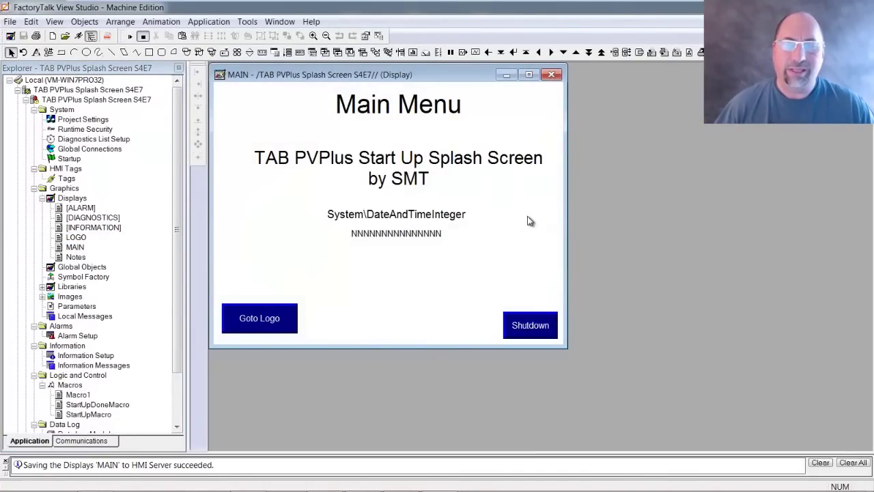
{"action": "left_click_drag", "start_coordinate": [521, 245], "coordinate": [319, 185]}
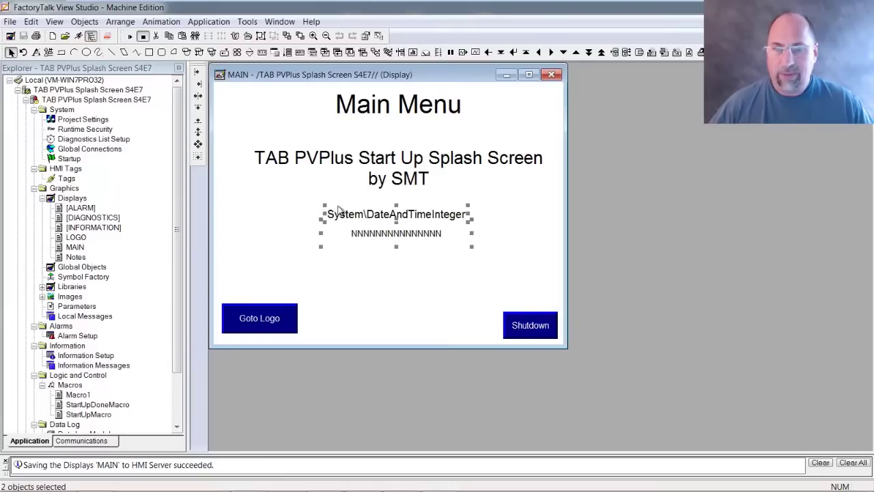
{"action": "key", "text": "ctrl+d"}
{"action": "left_click_drag", "start_coordinate": [372, 222], "coordinate": [366, 263]}
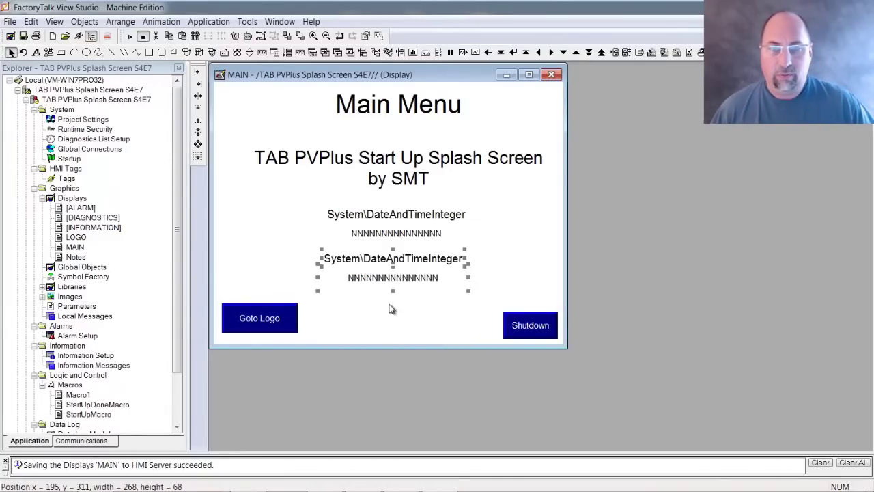
{"action": "left_click", "coordinate": [389, 306]}
- Bind the copied numeric display's Value connection to the Memory\StartUpTime tag
{"action": "double_click", "coordinate": [384, 278]}
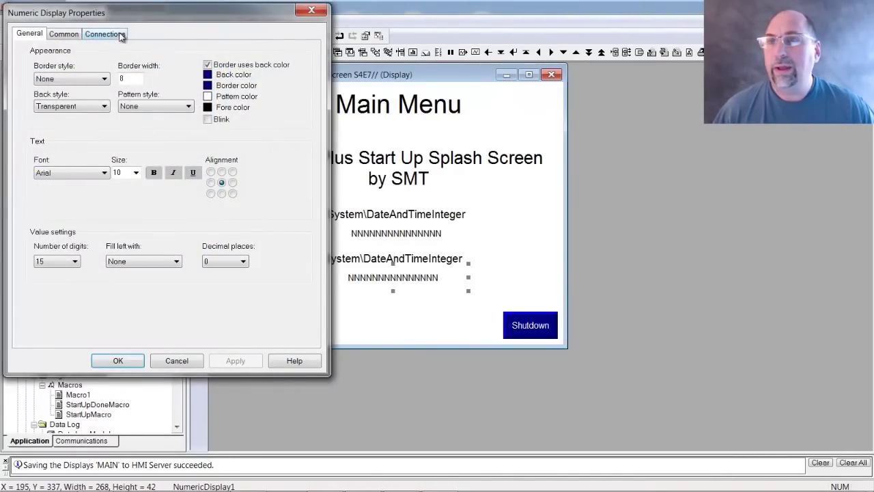
{"action": "left_click", "coordinate": [120, 34]}
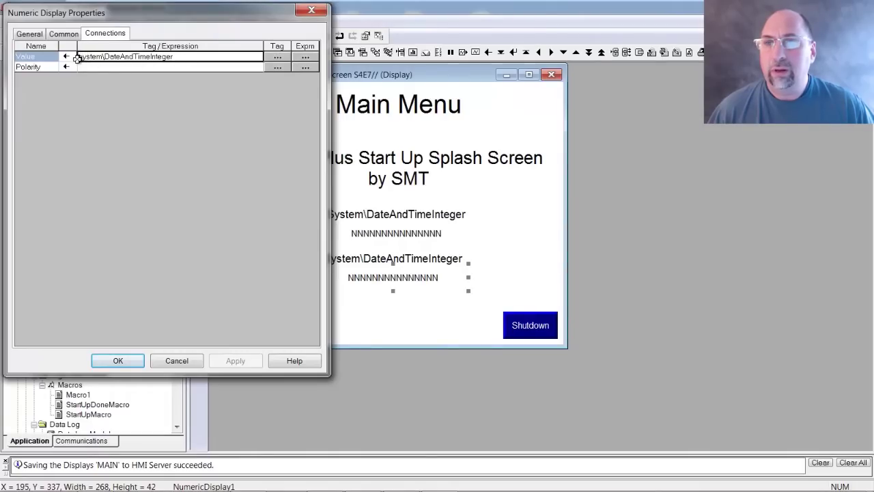
{"action": "left_click", "coordinate": [280, 57]}
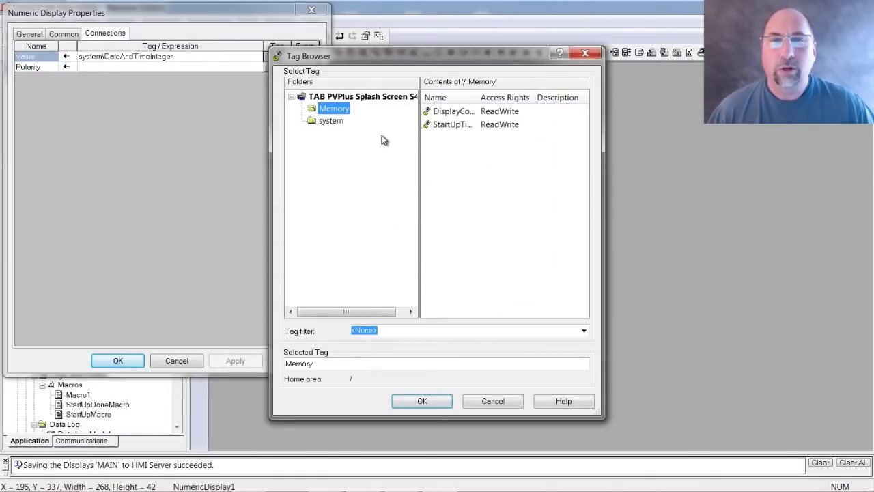
{"action": "left_click_drag", "start_coordinate": [477, 97], "coordinate": [524, 97]}
{"action": "double_click", "coordinate": [457, 125]}
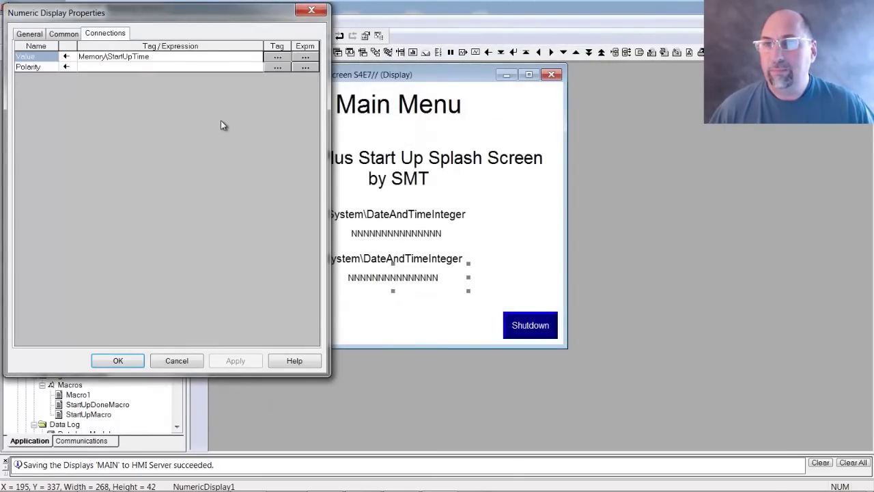
{"action": "left_click", "coordinate": [155, 57]}
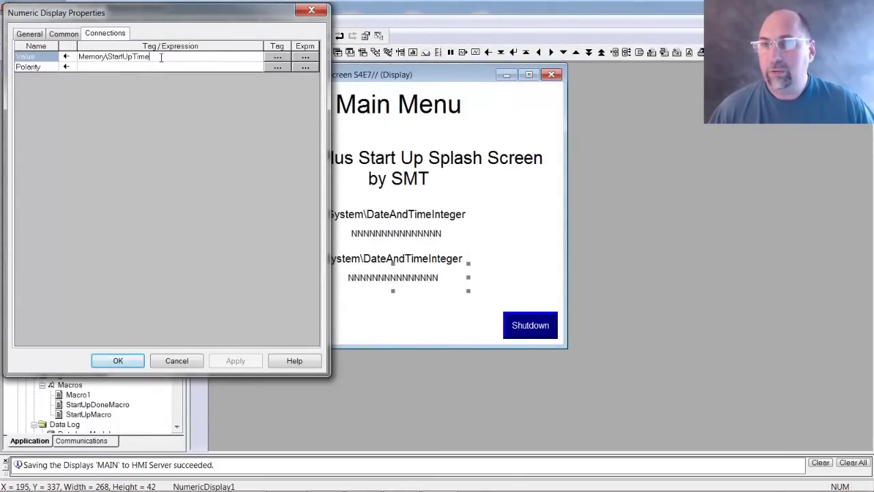
{"action": "left_click", "coordinate": [118, 361]}
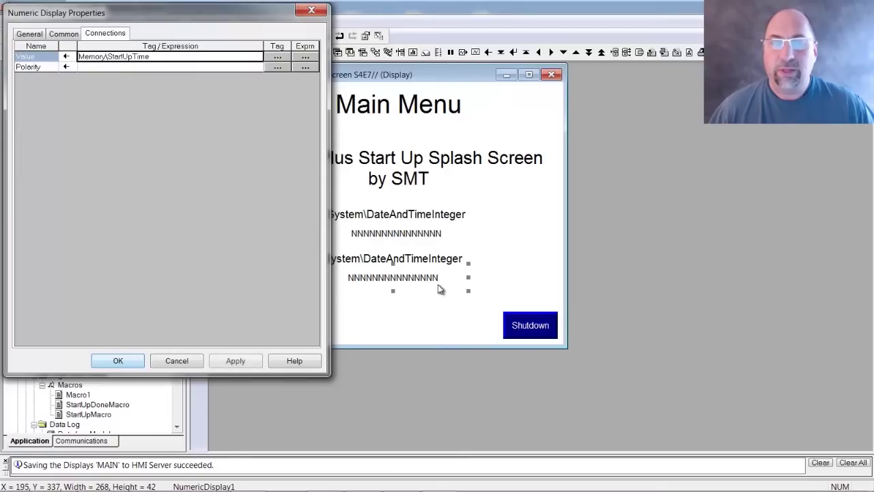
{"action": "left_click", "coordinate": [166, 359]}
- Change the copied label's text to Memory\StartUpTime
{"action": "left_click", "coordinate": [390, 263]}
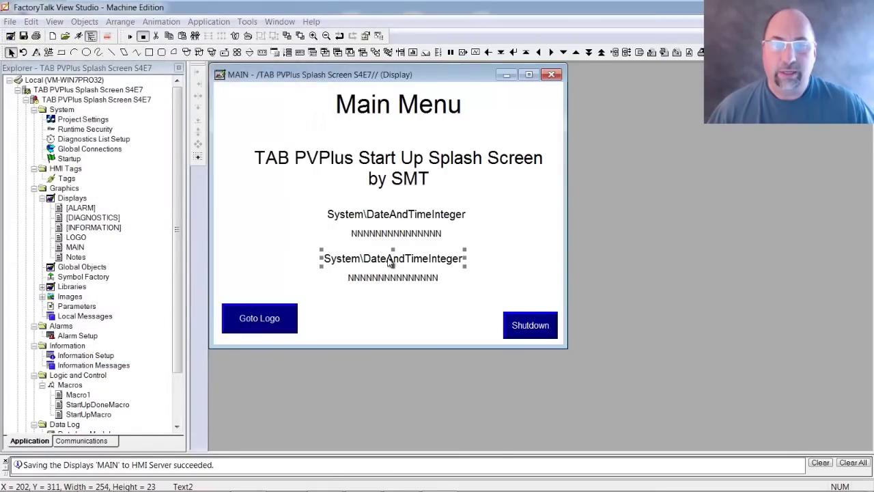
{"action": "double_click", "coordinate": [390, 263]}
{"action": "key", "text": "ctrl+a"}
{"action": "type", "text": "Memory\\StartUpTime"}
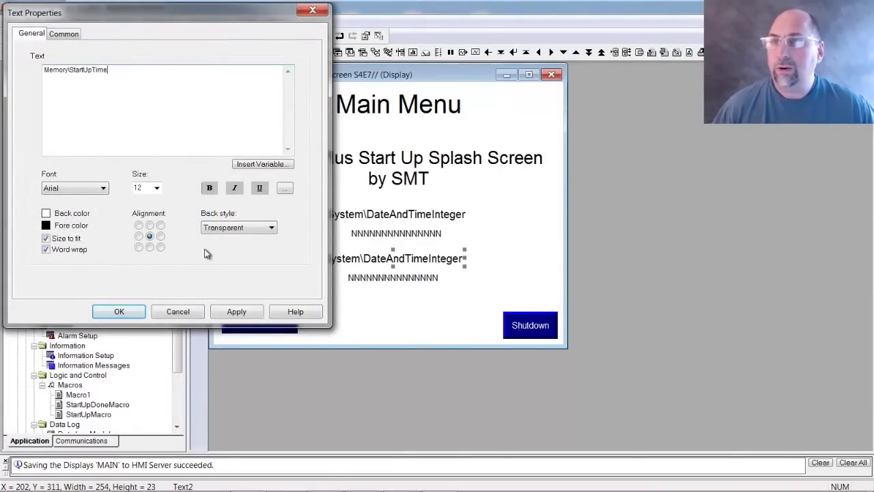
{"action": "left_click", "coordinate": [119, 312]}
- Centre the new label over its display, then Align Centers for all six objects
{"action": "left_click_drag", "start_coordinate": [461, 292], "coordinate": [481, 320]}
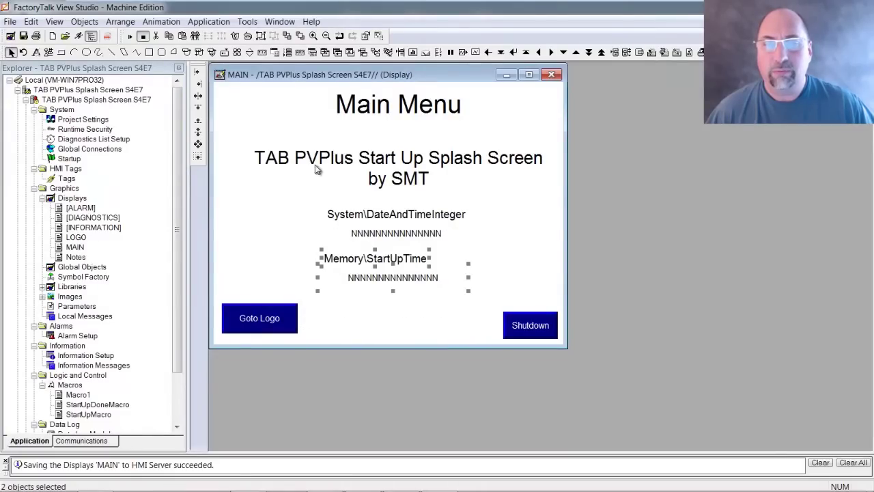
{"action": "left_click", "coordinate": [198, 96]}
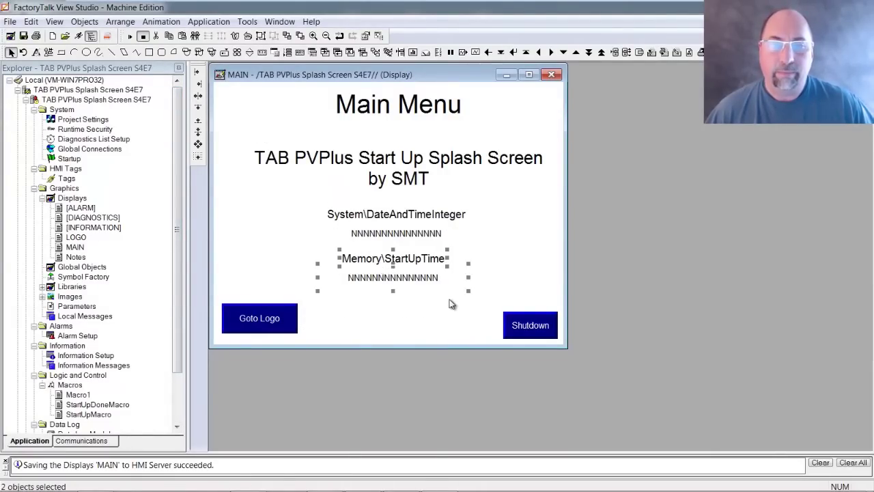
{"action": "left_click_drag", "start_coordinate": [469, 260], "coordinate": [293, 137]}
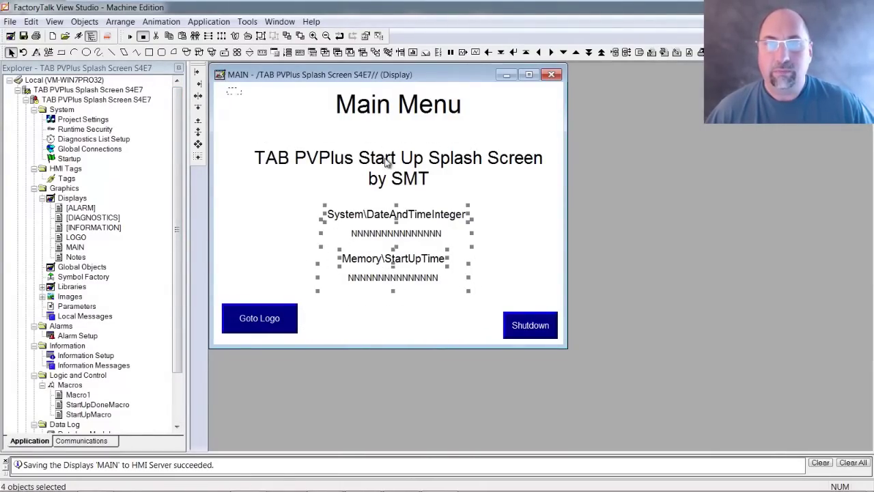
{"action": "left_click_drag", "start_coordinate": [558, 309], "coordinate": [326, 89]}
{"action": "left_click", "coordinate": [198, 96]}
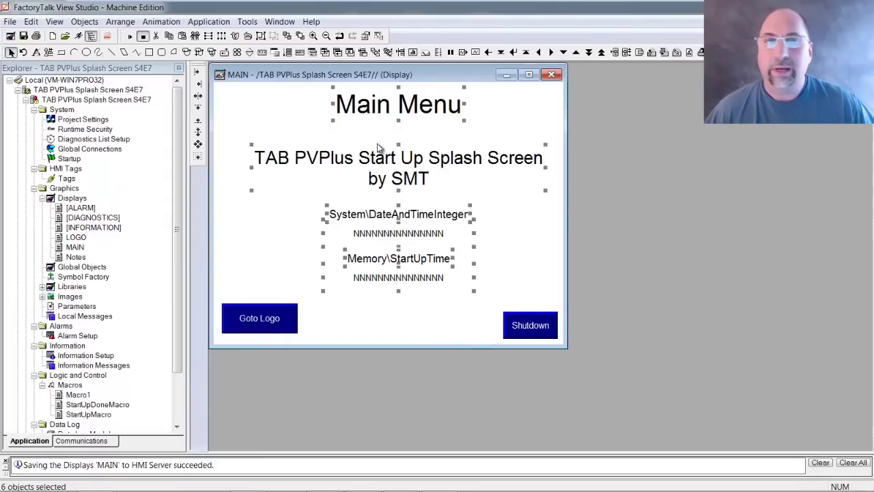
{"action": "left_click", "coordinate": [408, 308]}
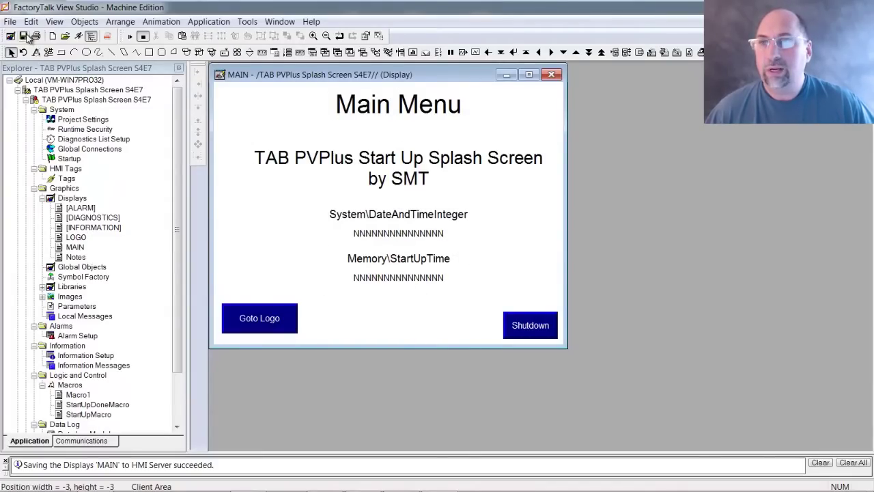
- Copy the StartUpTime label and numeric display from MAIN onto LOGO's top-left corner
{"action": "left_click_drag", "start_coordinate": [293, 73], "coordinate": [623, 123]}
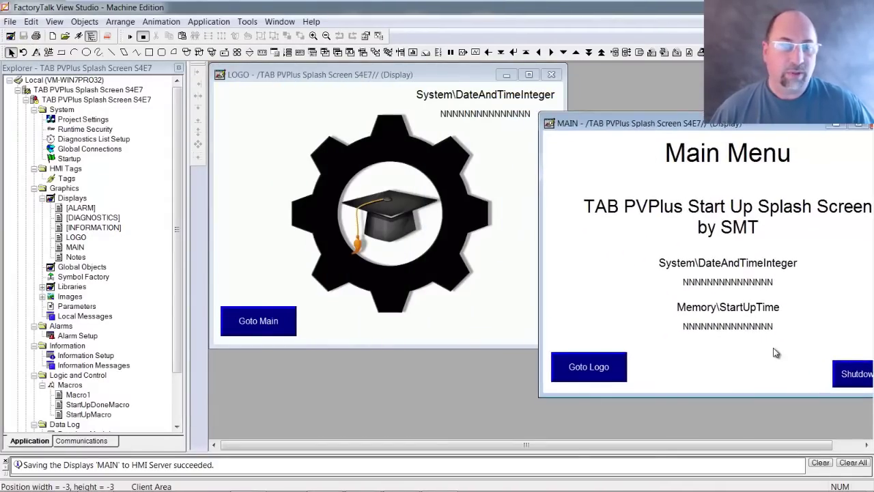
{"action": "left_click_drag", "start_coordinate": [768, 332], "coordinate": [644, 291]}
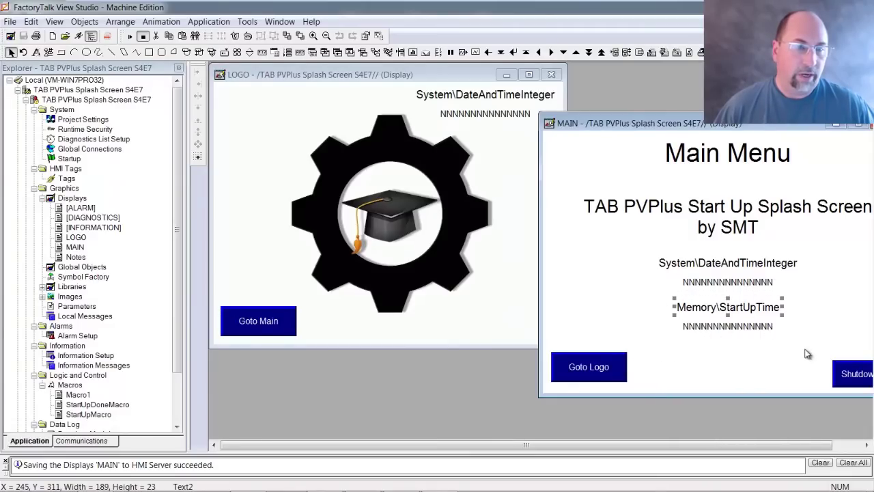
{"action": "left_click_drag", "start_coordinate": [807, 353], "coordinate": [590, 278]}
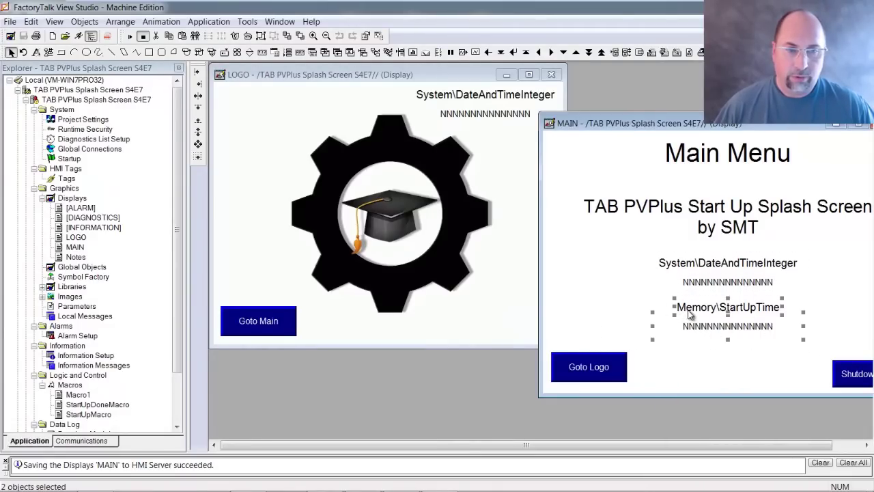
{"action": "left_click_drag", "start_coordinate": [689, 315], "coordinate": [316, 101]}
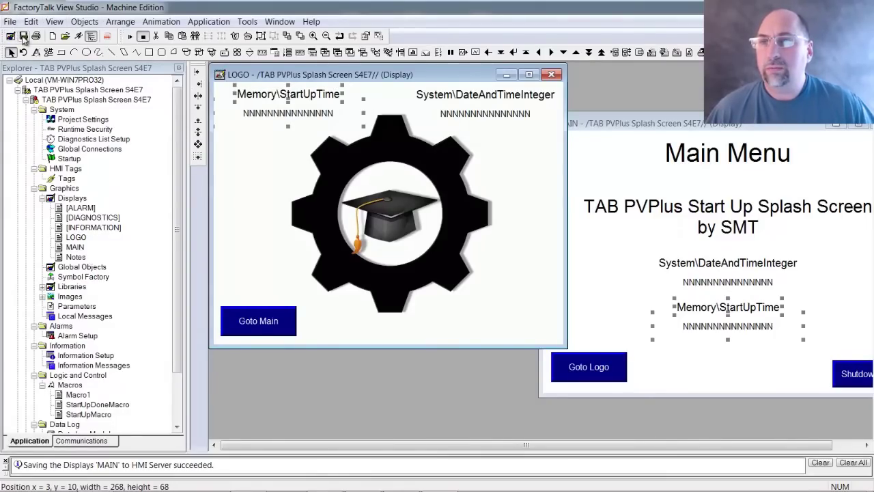
- Save the LOGO display and close both the LOGO and MAIN displays
{"action": "left_click", "coordinate": [23, 36]}
{"action": "left_click", "coordinate": [551, 74]}
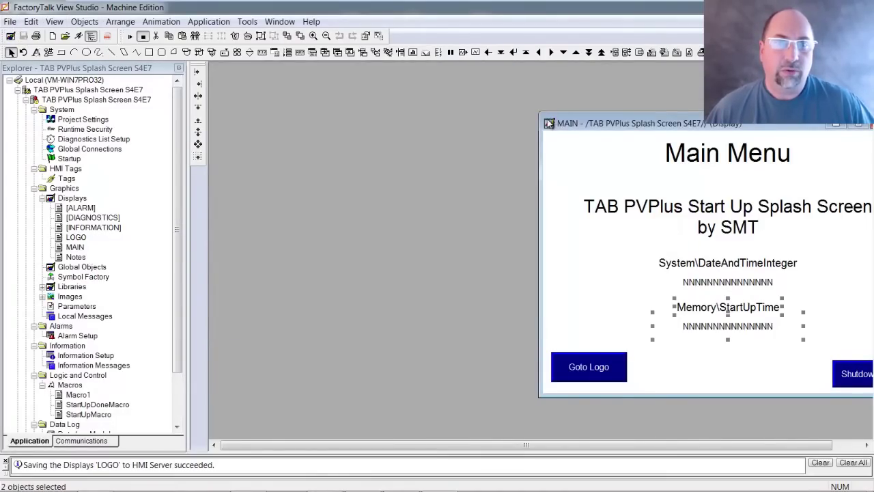
{"action": "double_click", "coordinate": [547, 122]}
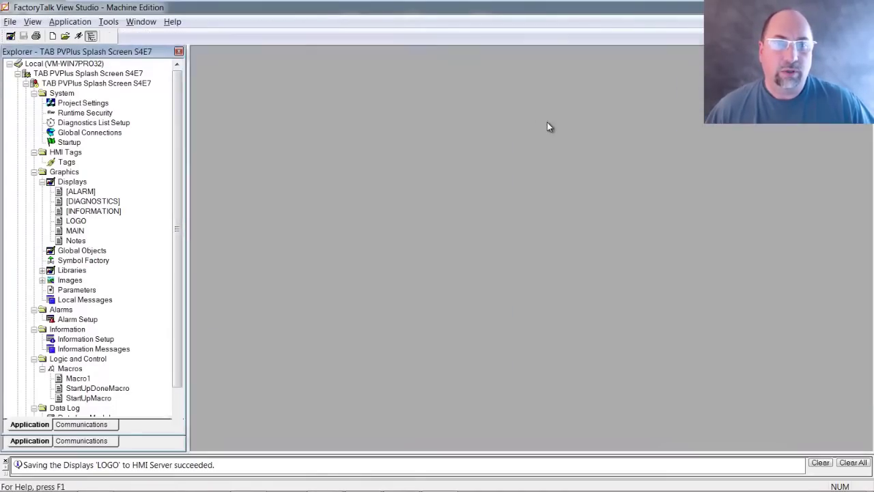
{"action": "left_click", "coordinate": [103, 38]}
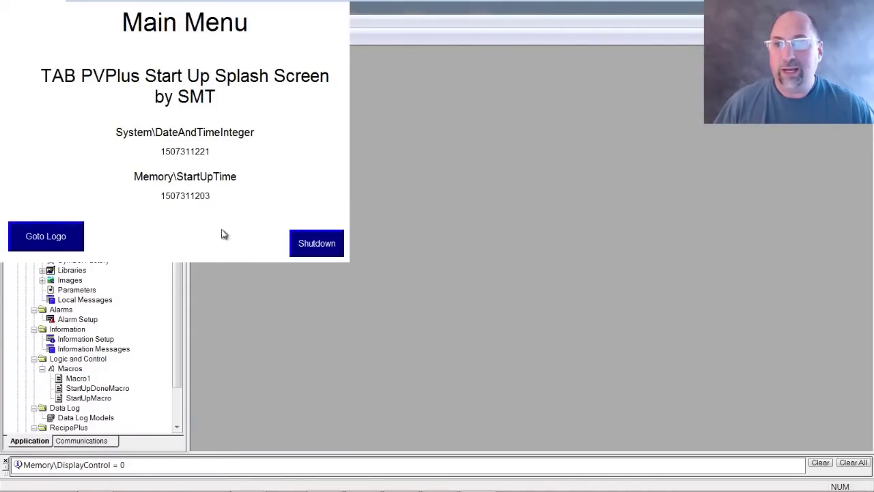
- In the runtime window, switch between the logo screen and Main Menu twice, ending on Main Menu
{"action": "left_click", "coordinate": [77, 238]}
{"action": "left_click", "coordinate": [74, 240]}
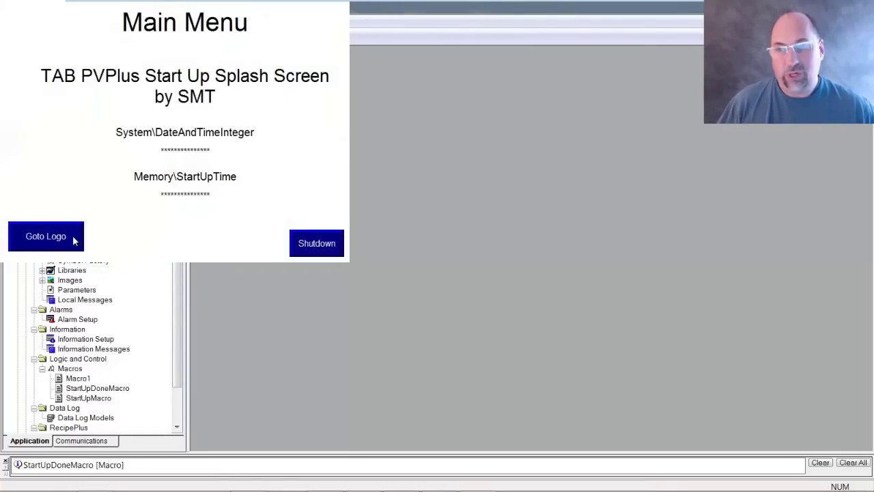
{"action": "left_click", "coordinate": [75, 241]}
{"action": "left_click", "coordinate": [76, 242]}
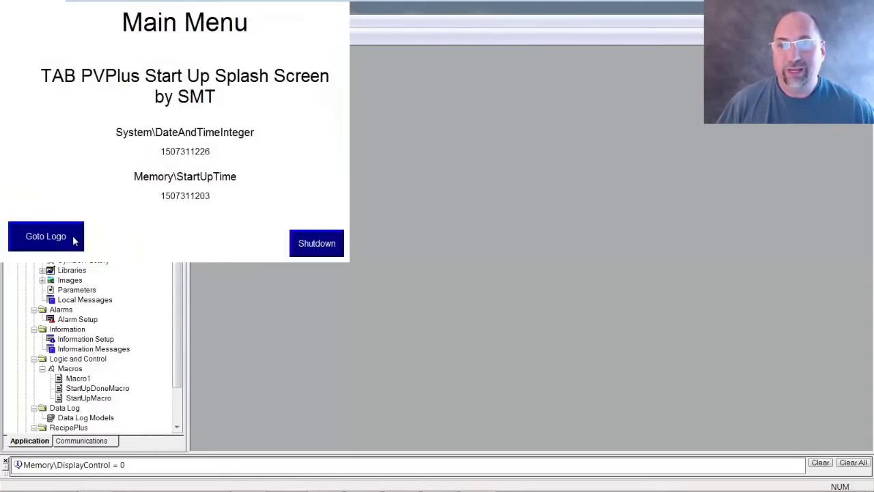